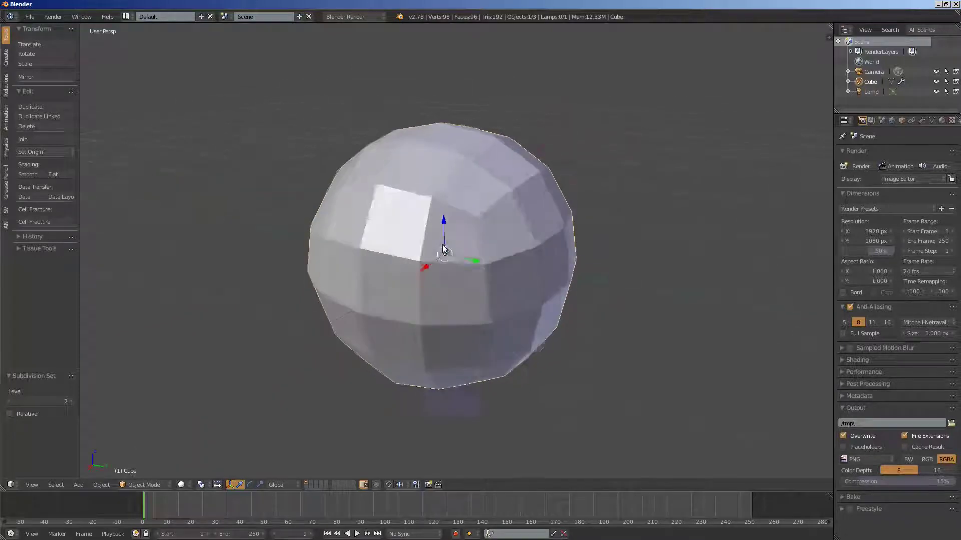
# Apply the Subdivision Surface modifier on the rounded cube
pyautogui.press('Tab')
pyautogui.press('Tab')
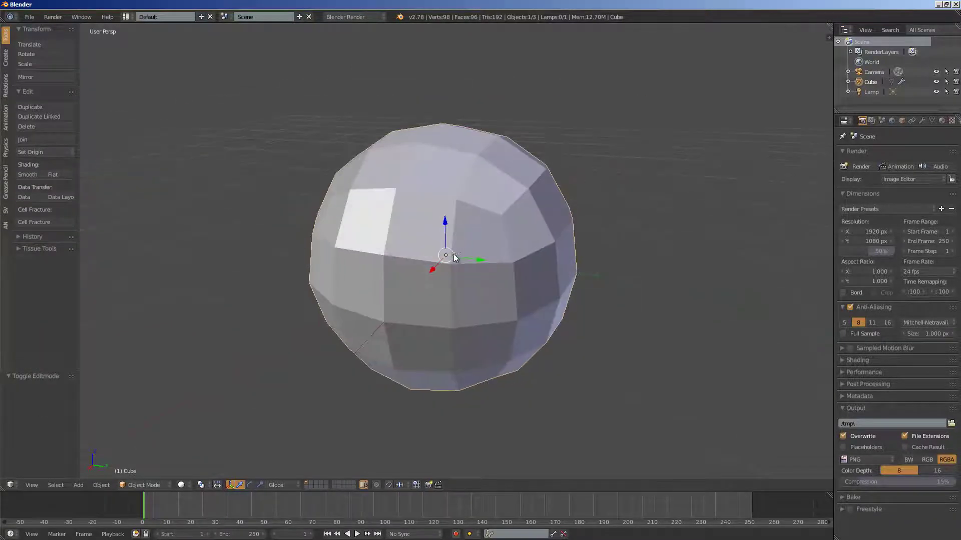
pyautogui.click(923, 122)
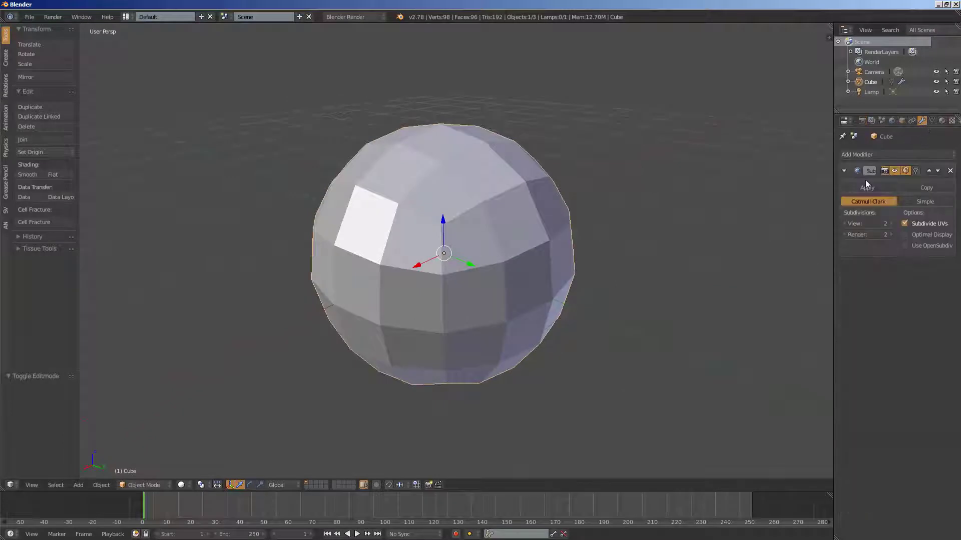
pyautogui.click(866, 188)
# Select the whole mesh of the rounded cube in Edit Mode and run Poke Faces on it
pyautogui.moveTo(595, 181); pyautogui.dragTo(545, 197, button='middle')
pyautogui.press('Tab')
pyautogui.press('Tab')
pyautogui.press('Tab')
pyautogui.press('a')
pyautogui.press('a')
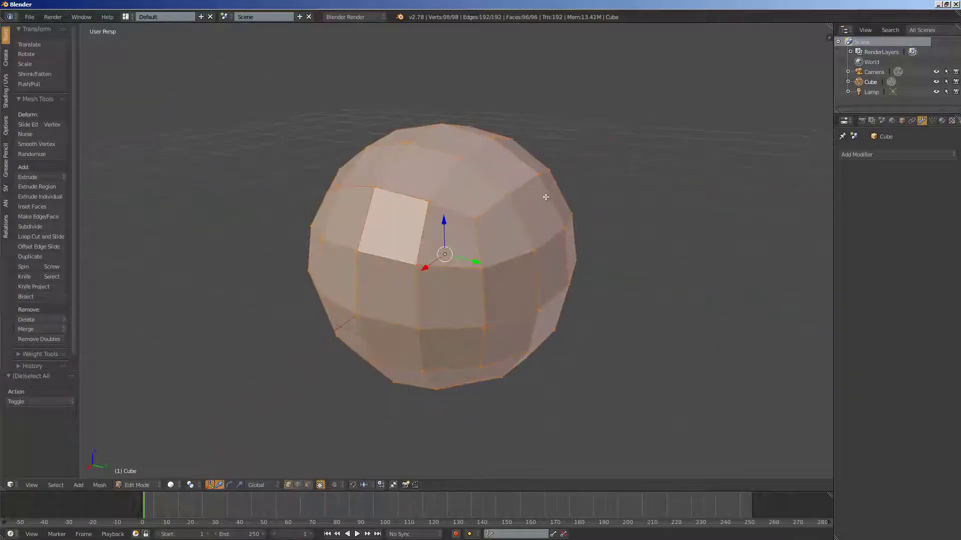
pyautogui.press('space')
pyautogui.write('poke')
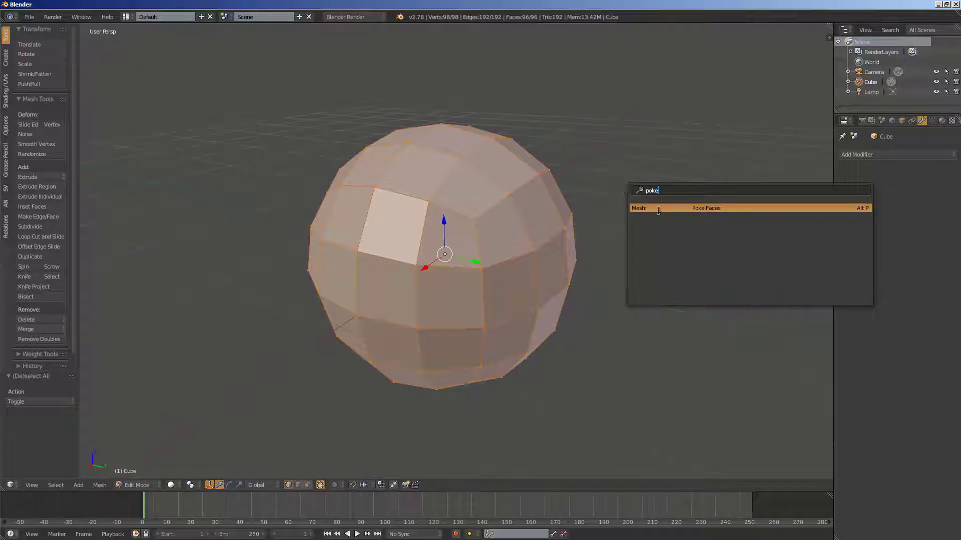
pyautogui.press('Return')
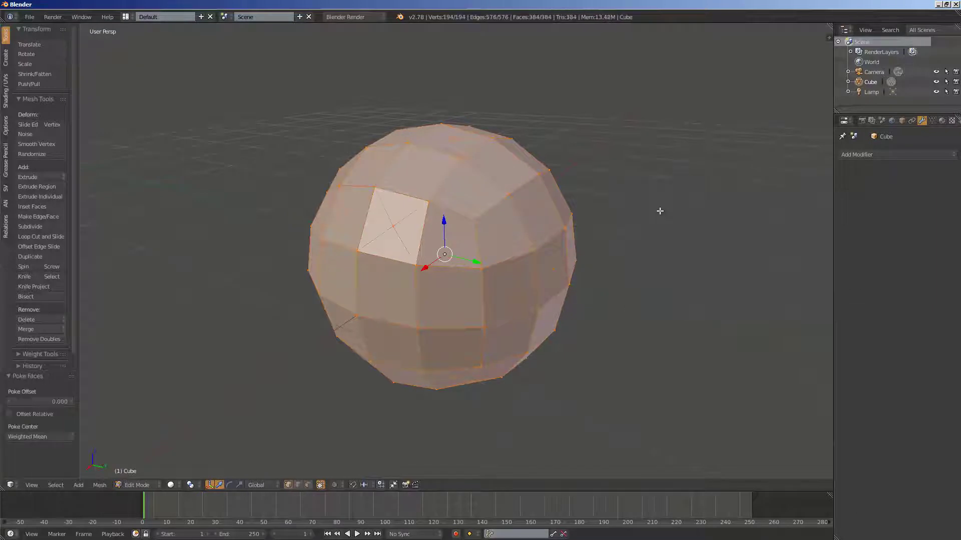
# Set the Poke Faces offset to 0.190 to raise spikes on the sphere
pyautogui.moveTo(347, 226); pyautogui.dragTo(442, 279, button='middle')
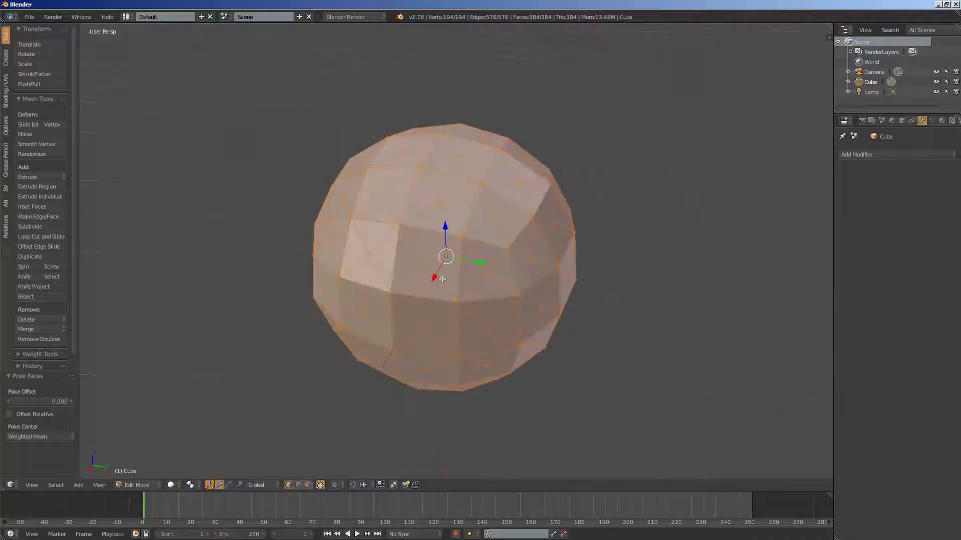
pyautogui.moveTo(474, 245); pyautogui.dragTo(360, 298, button='middle')
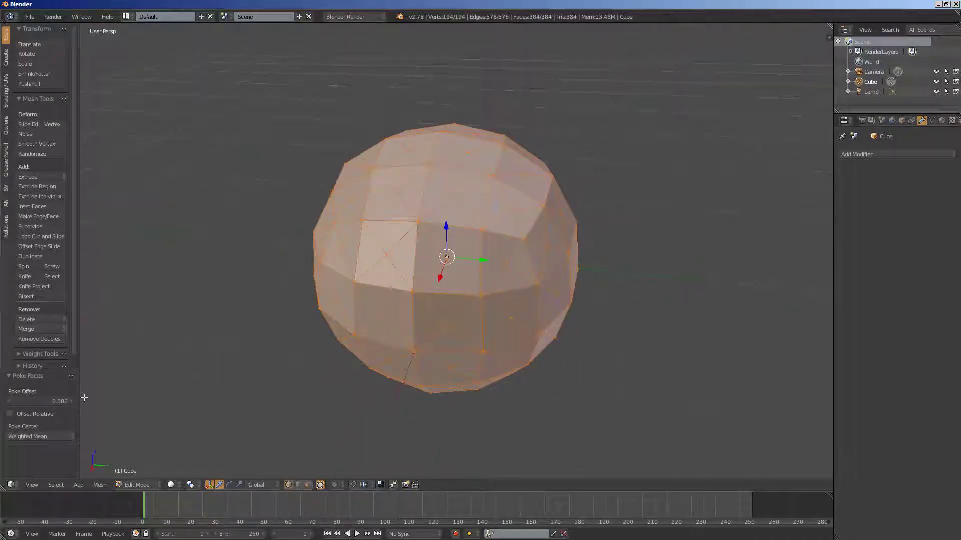
pyautogui.moveTo(68, 402)
pyautogui.mouseDown()
pyautogui.moveTo(79, 403)
pyautogui.moveTo(58, 404)
pyautogui.moveTo(74, 402)
pyautogui.mouseUp()
pyautogui.moveTo(431, 251); pyautogui.dragTo(538, 215, button='middle')
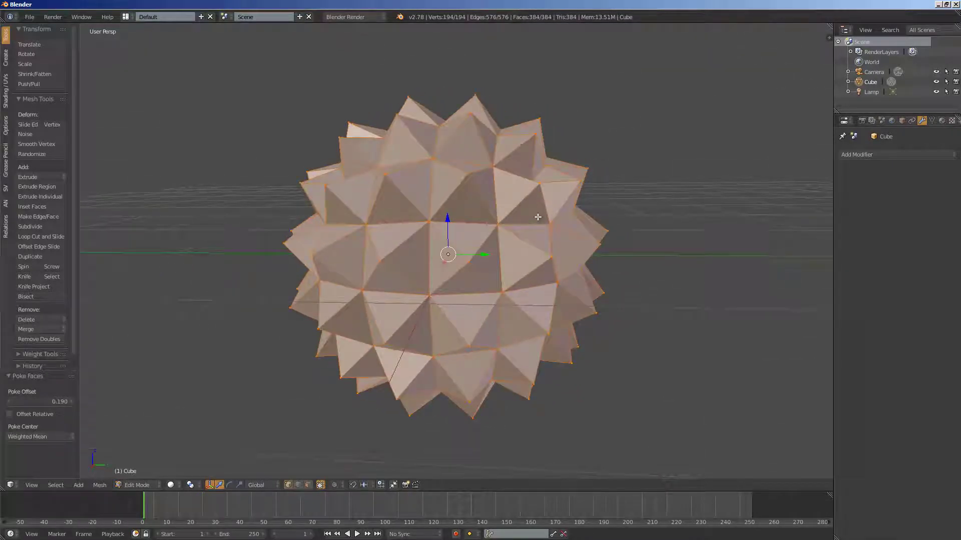
pyautogui.moveTo(539, 223); pyautogui.dragTo(441, 271, button='middle')
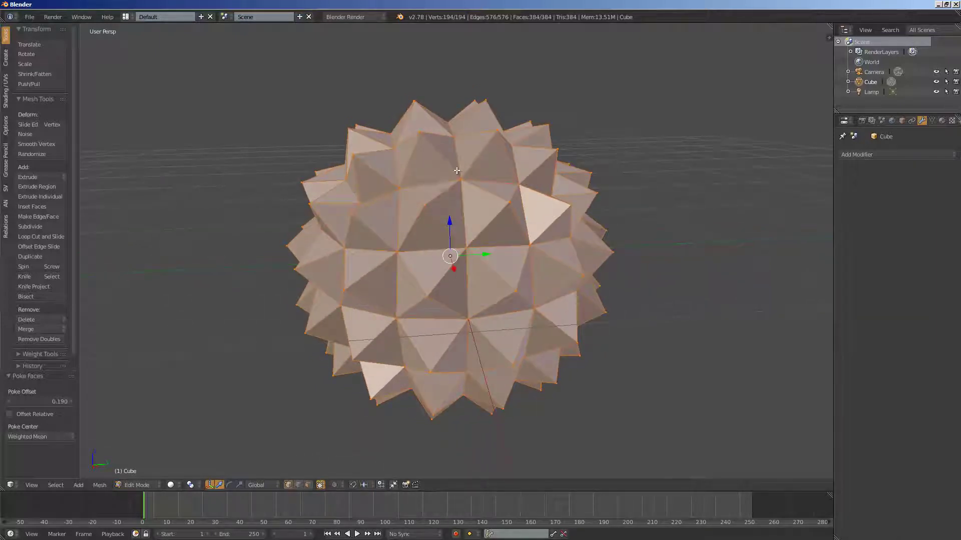
pyautogui.moveTo(457, 170); pyautogui.dragTo(508, 249, button='middle')
# Return to Object Mode and move the spiky sphere about 2.5 units in the negative X direction
pyautogui.press('Tab')
pyautogui.scroll(-2, 532, 225)
pyautogui.scroll(2, 434, 274)
pyautogui.scroll(-3, 496, 257)
pyautogui.scroll(-1, 509, 249)
pyautogui.moveTo(497, 250); pyautogui.dragTo(364, 230)
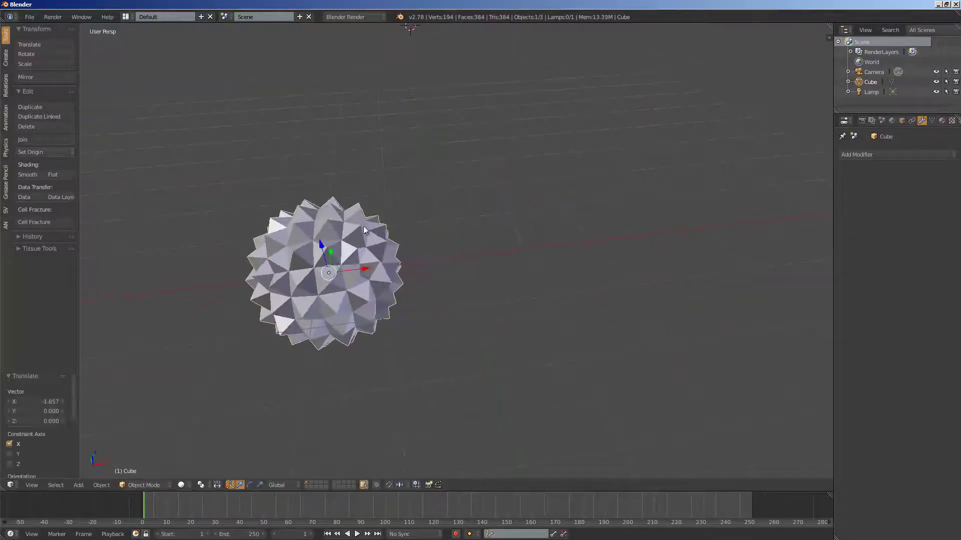
pyautogui.moveTo(387, 215); pyautogui.dragTo(448, 216, button='middle')
pyautogui.scroll(1, 448, 216)
pyautogui.moveTo(349, 250); pyautogui.dragTo(296, 242)
# Add a new cube at the world origin and give it a level 2 subdivision surface
pyautogui.hotkey('shift', 'a')
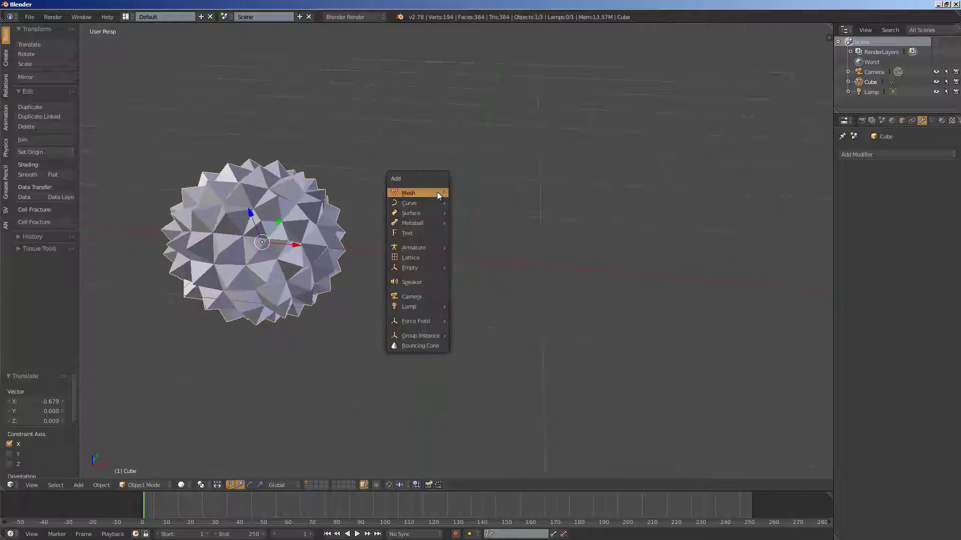
pyautogui.moveTo(437, 194)
pyautogui.click(468, 196)
pyautogui.hotkey('alt', 'g')
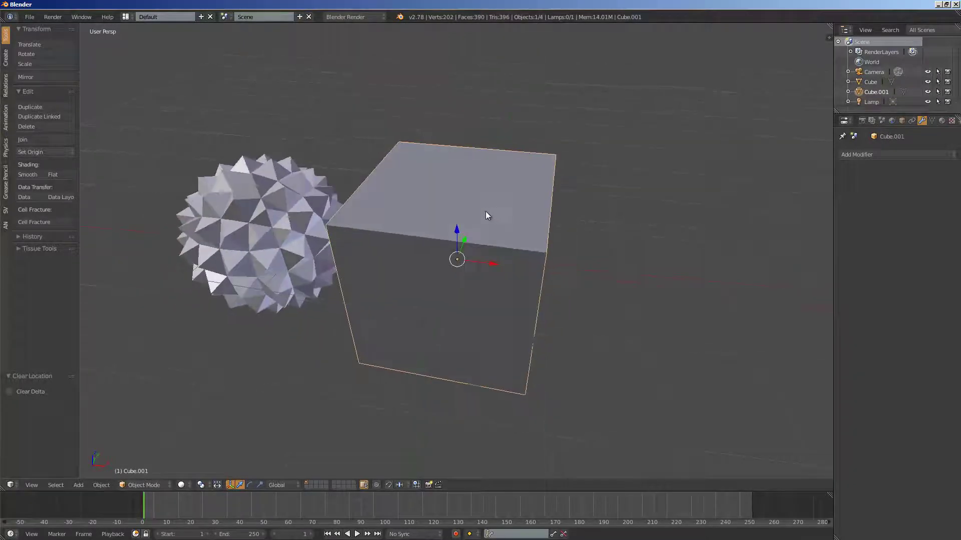
pyautogui.moveTo(486, 215); pyautogui.dragTo(615, 192, button='middle')
pyautogui.hotkey('ctrl', '2')
pyautogui.moveTo(449, 233); pyautogui.dragTo(470, 214, button='middle')
pyautogui.click(859, 199)
# Switch to the Compositing screen layout and create a new Sverchok node tree
pyautogui.click(126, 17)
pyautogui.click(155, 52)
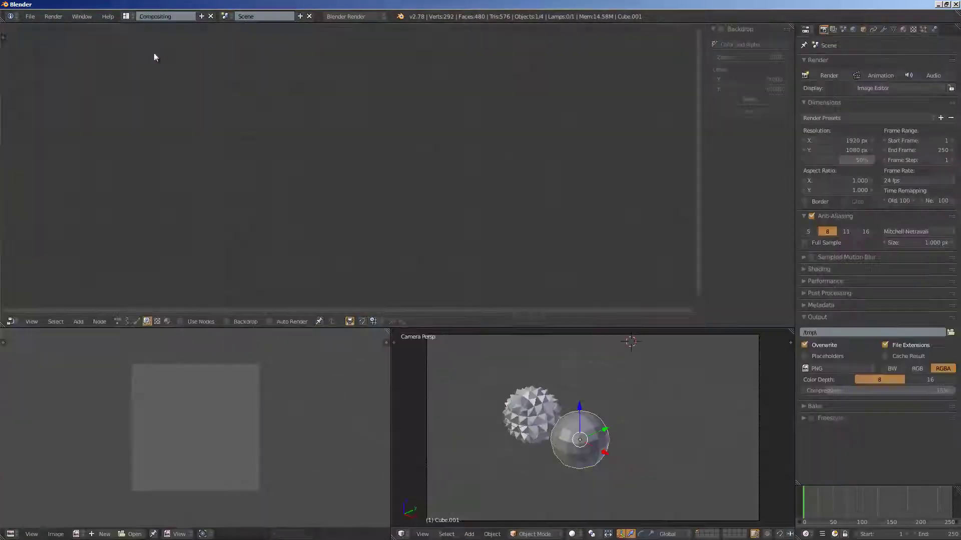
pyautogui.scroll(5, 623, 401)
pyautogui.moveTo(623, 425)
pyautogui.mouseDown(button='middle')
pyautogui.moveTo(623, 403)
pyautogui.moveTo(589, 422)
pyautogui.moveTo(620, 428)
pyautogui.mouseUp(button='middle')
pyautogui.scroll(7, 623, 403)
pyautogui.scroll(-2, 620, 429)
pyautogui.click(136, 321)
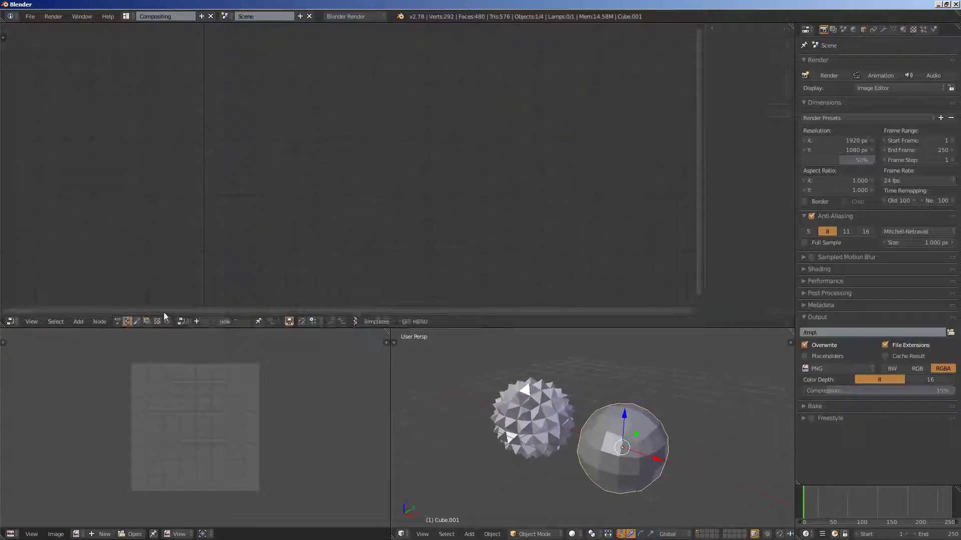
pyautogui.click(222, 321)
pyautogui.hotkey('alt', 'space')
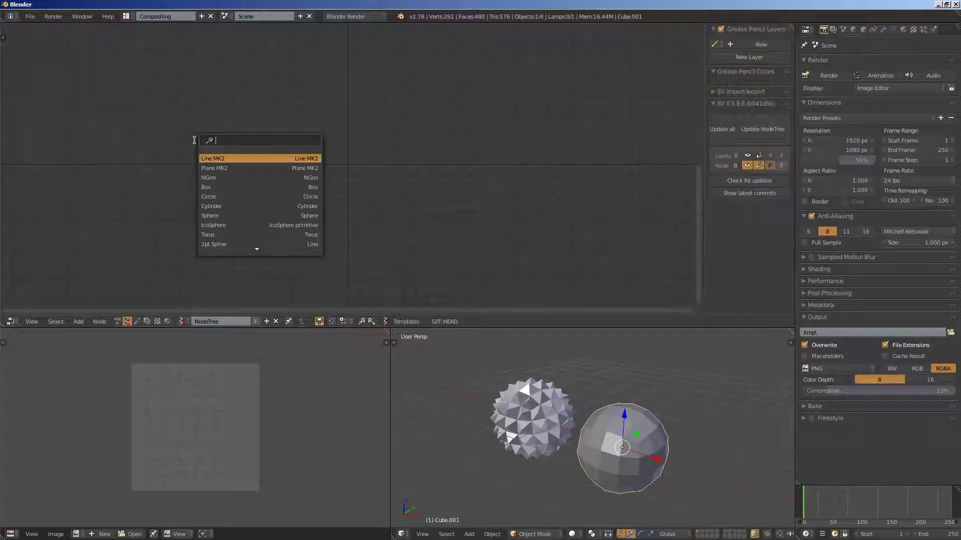
pyautogui.write('objects i')
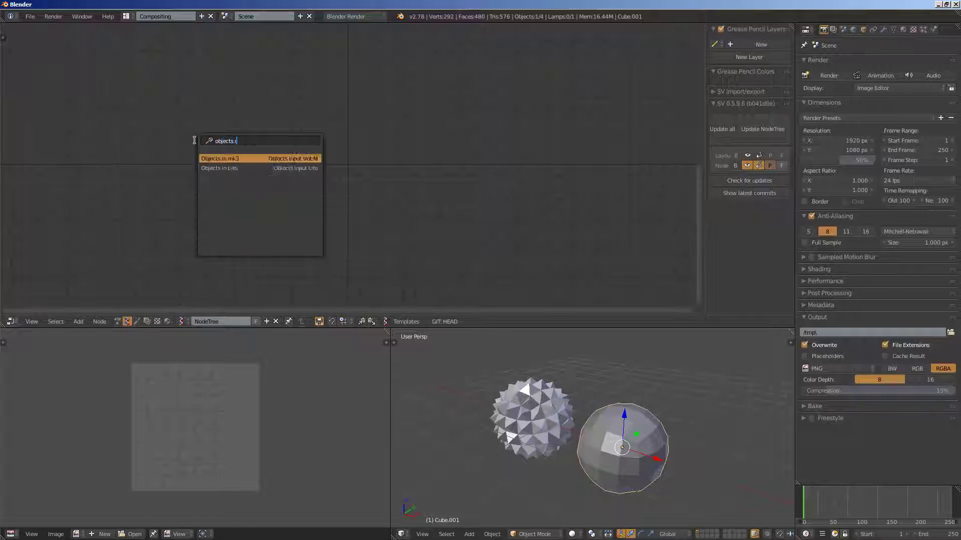
pyautogui.press('Return')
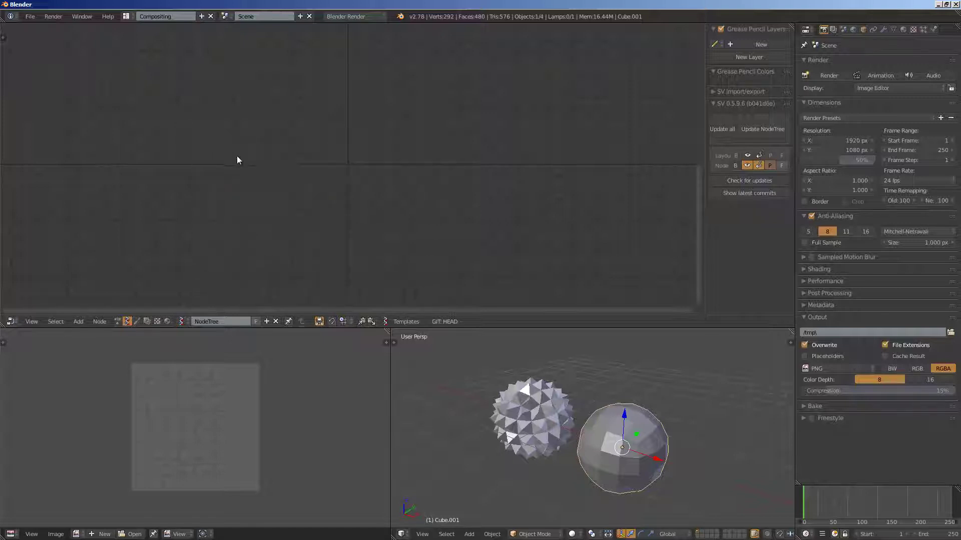
# Use the "> obj vd" macro to load the active object into Objects in Lite linked to a Viewer Draw node
pyautogui.hotkey('alt', 'space')
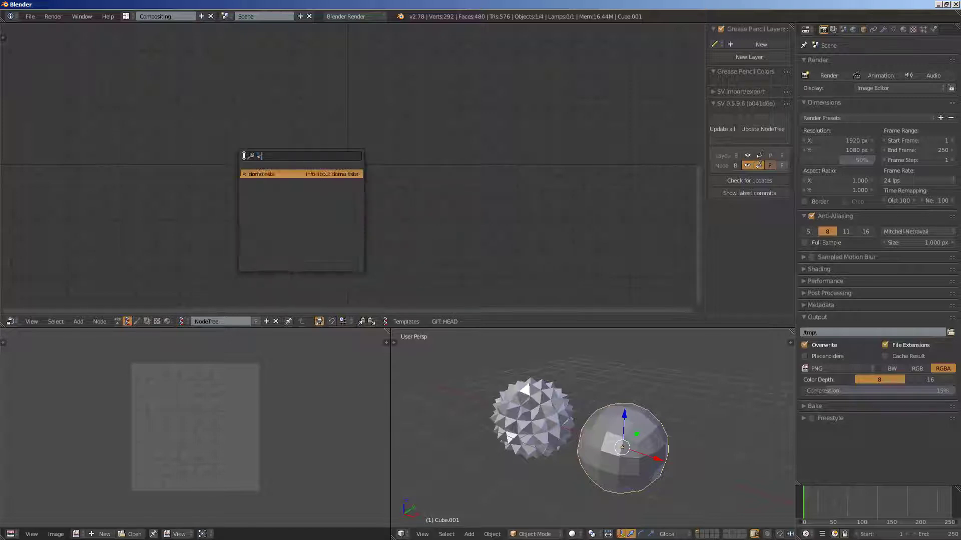
pyautogui.write('>')
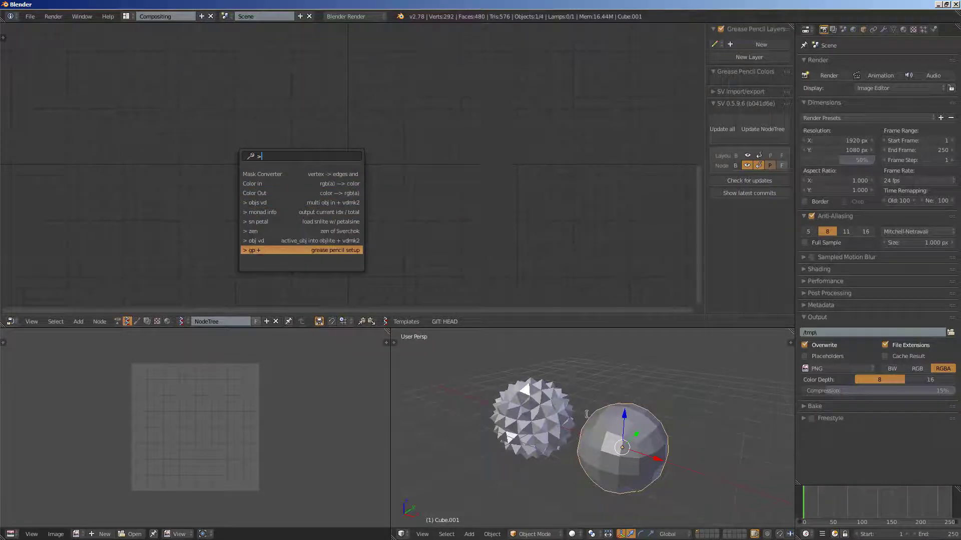
pyautogui.click(319, 242)
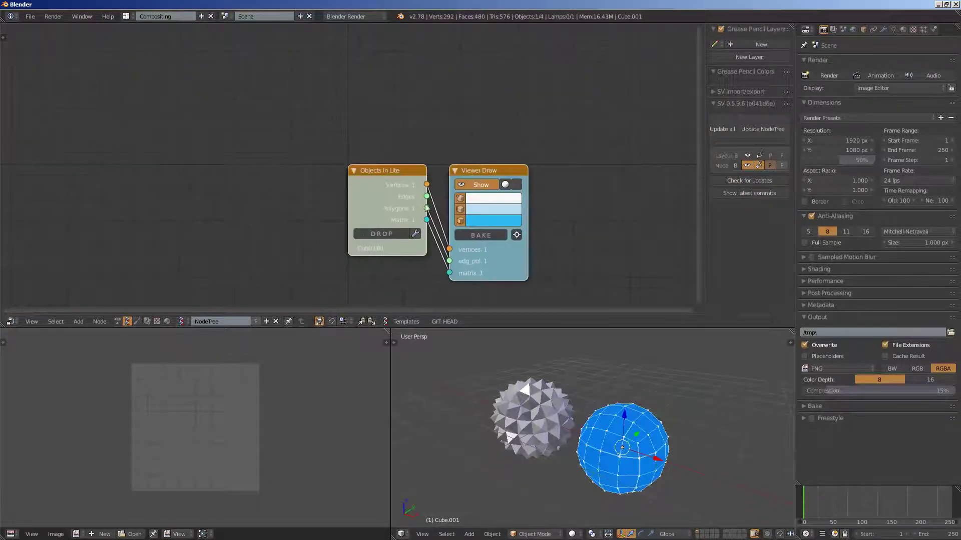
# Spread the Objects in Lite and Viewer Draw nodes apart to make room between them
pyautogui.moveTo(425, 204); pyautogui.dragTo(369, 188, button='middle')
pyautogui.moveTo(334, 159); pyautogui.dragTo(218, 144)
pyautogui.moveTo(435, 152); pyautogui.dragTo(393, 121)
pyautogui.scroll(3, 290, 152)
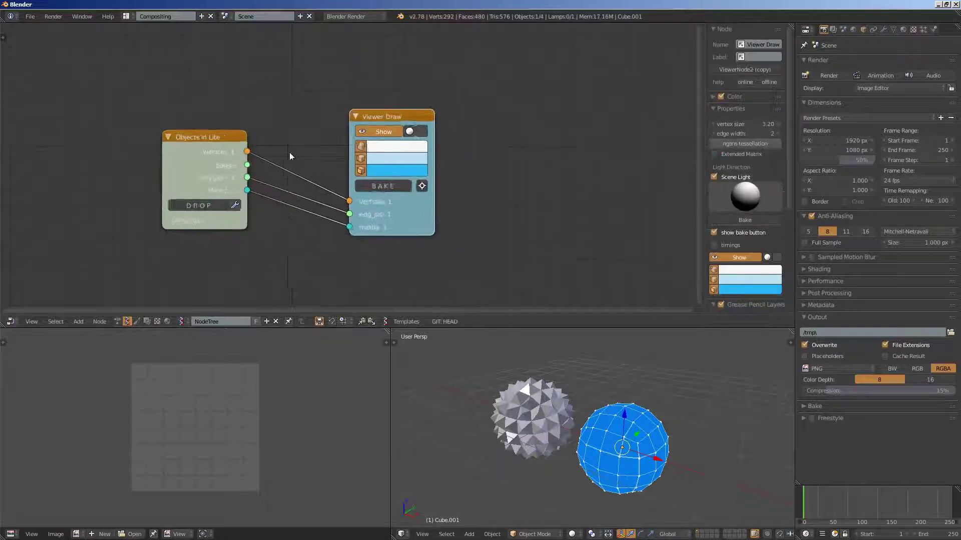
pyautogui.moveTo(194, 141); pyautogui.dragTo(190, 144)
pyautogui.moveTo(407, 113)
pyautogui.mouseDown()
pyautogui.moveTo(404, 125)
pyautogui.moveTo(507, 112)
pyautogui.mouseUp()
pyautogui.scroll(1, 238, 125)
pyautogui.moveTo(170, 131); pyautogui.dragTo(167, 123)
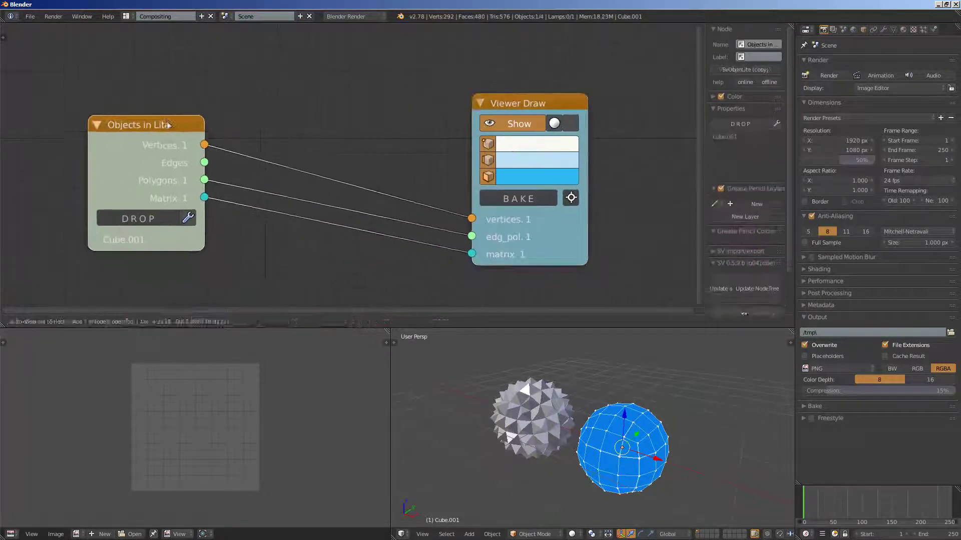
pyautogui.moveTo(596, 441); pyautogui.dragTo(654, 408, button='middle')
pyautogui.moveTo(499, 112); pyautogui.dragTo(489, 108, button='middle')
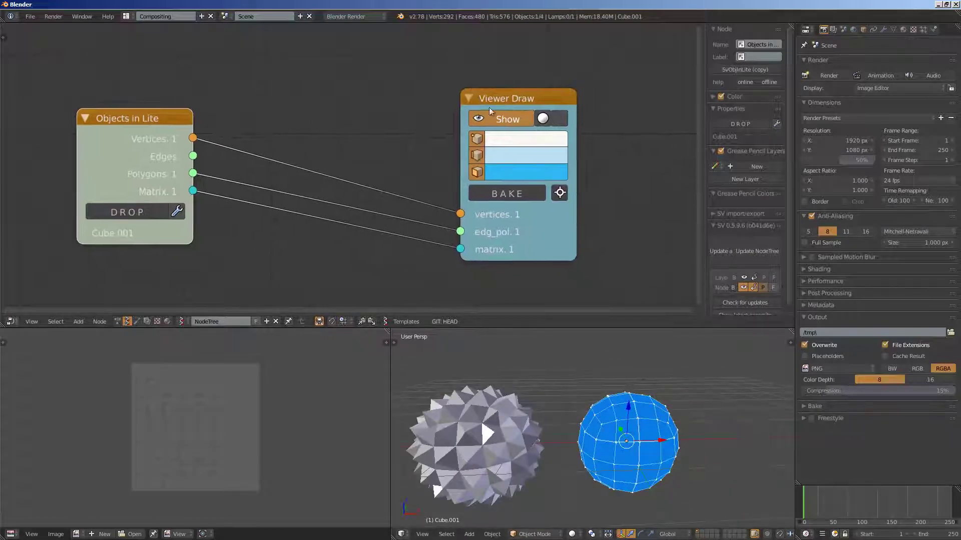
pyautogui.moveTo(489, 104); pyautogui.dragTo(556, 120)
# Search the nodes for poke, replace the search with inset, and add an Inset Special node
pyautogui.hotkey('alt', 'space')
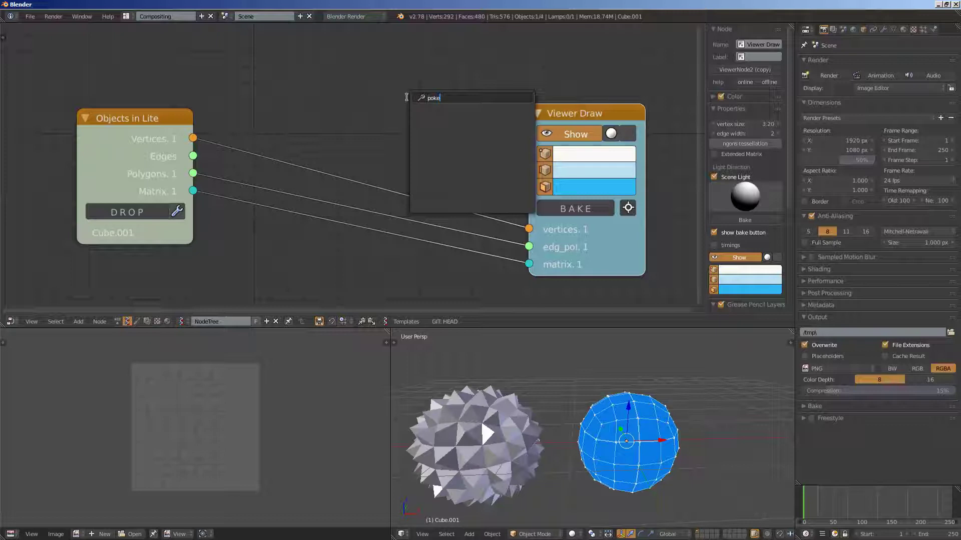
pyautogui.press('BackSpace')
pyautogui.press('BackSpace')
pyautogui.press('BackSpace')
pyautogui.press('BackSpace')
pyautogui.write('inset')
pyautogui.press('Return')
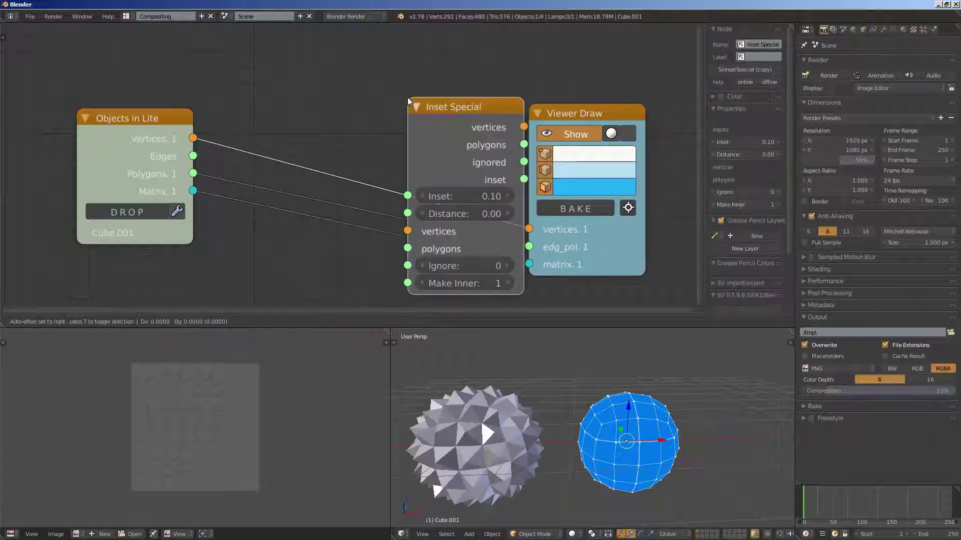
# Connect the Vertices and Polygons outputs of Objects in Lite to the matching Inset Special inputs
pyautogui.moveTo(135, 119); pyautogui.dragTo(112, 132)
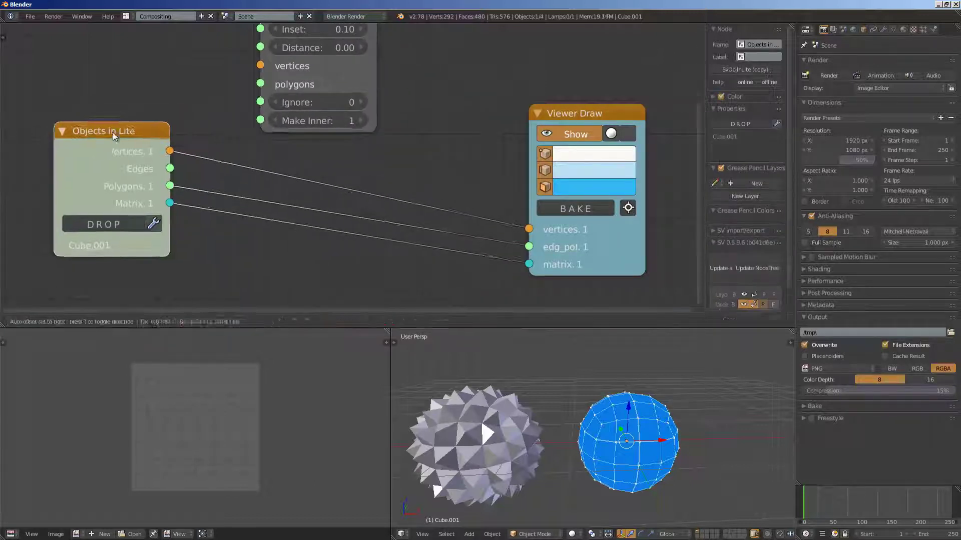
pyautogui.scroll(-1, 112, 132)
pyautogui.moveTo(132, 143); pyautogui.dragTo(131, 166, button='middle')
pyautogui.moveTo(131, 165); pyautogui.dragTo(90, 138)
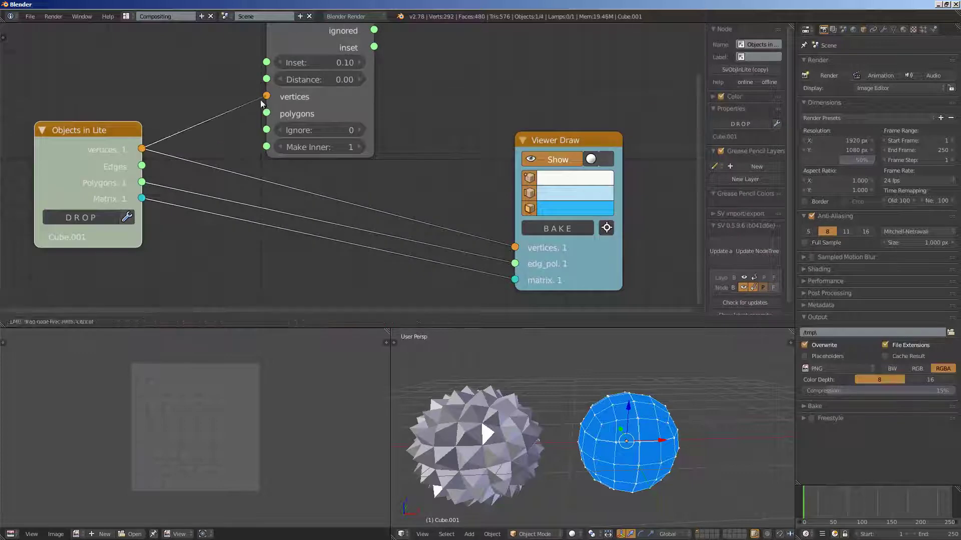
pyautogui.moveTo(266, 113); pyautogui.dragTo(157, 179)
pyautogui.moveTo(316, 191); pyautogui.dragTo(300, 229, button='middle')
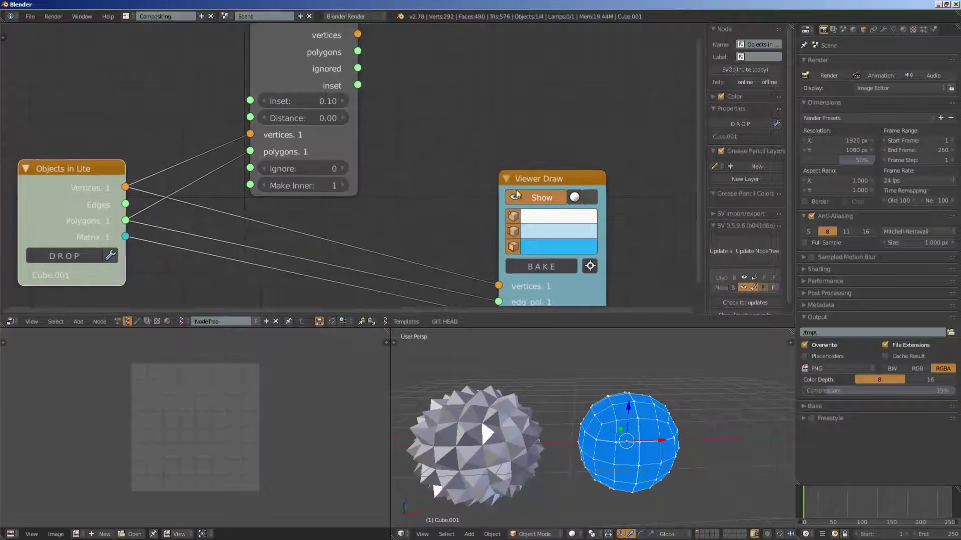
# Place an unlinked duplicate of Viewer Draw beside Inset Special and delete the original viewer
pyautogui.moveTo(540, 184); pyautogui.dragTo(587, 218)
pyautogui.hotkey('shift', 'd')
pyautogui.click(521, 54)
pyautogui.click(611, 214)
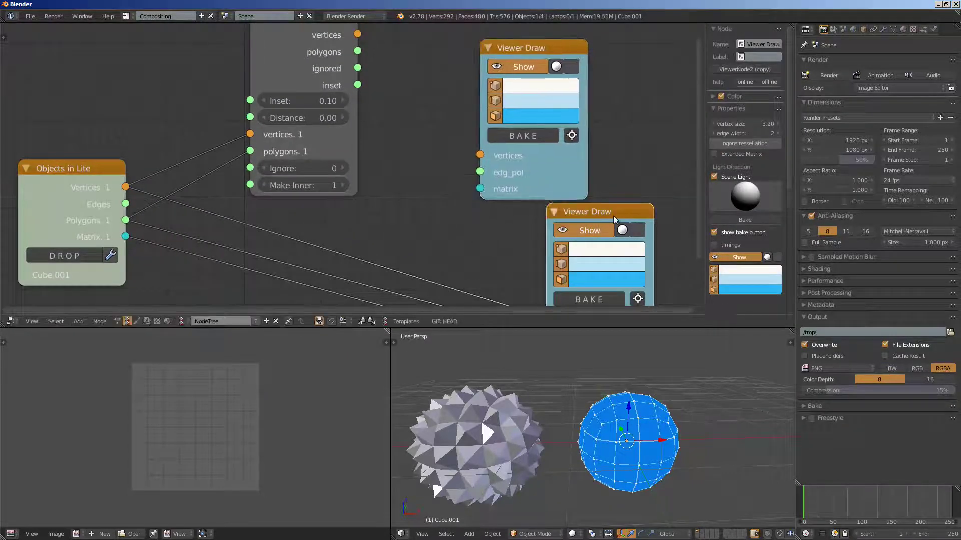
pyautogui.press('x')
pyautogui.moveTo(580, 131); pyautogui.dragTo(557, 181, button='middle')
# Link Inset Special's vertices and polygons outputs to the Viewer Draw vertices and edg_pol inputs
pyautogui.moveTo(334, 84); pyautogui.dragTo(468, 158)
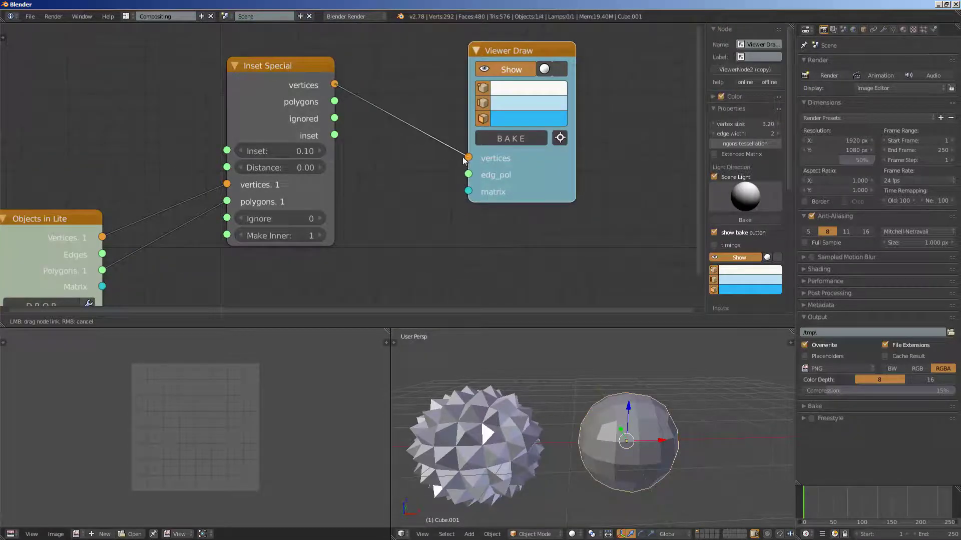
pyautogui.moveTo(372, 142); pyautogui.dragTo(468, 174)
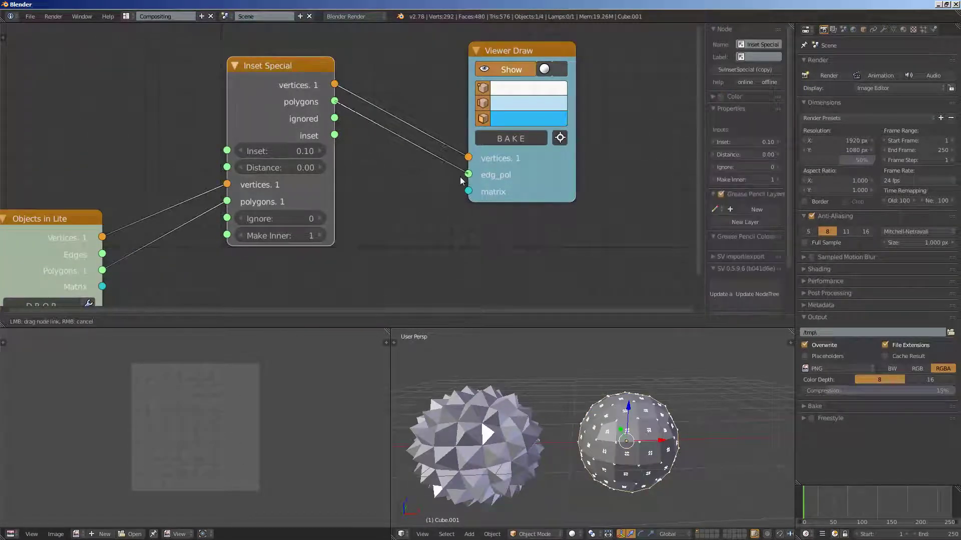
pyautogui.moveTo(280, 65); pyautogui.dragTo(303, 68)
# Set the Inset Special node's Inset to 0.16 and Distance to -0.11
pyautogui.scroll(4, 620, 425)
pyautogui.keyDown('shift'); pyautogui.moveTo(705, 489); pyautogui.dragTo(675, 404, button='middle'); pyautogui.keyUp('shift')
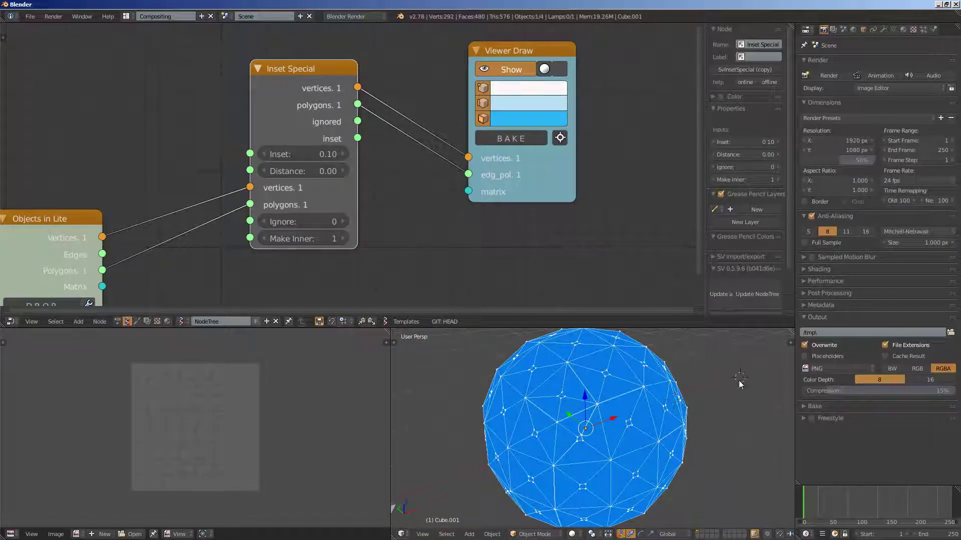
pyautogui.moveTo(740, 383); pyautogui.dragTo(548, 304, button='middle')
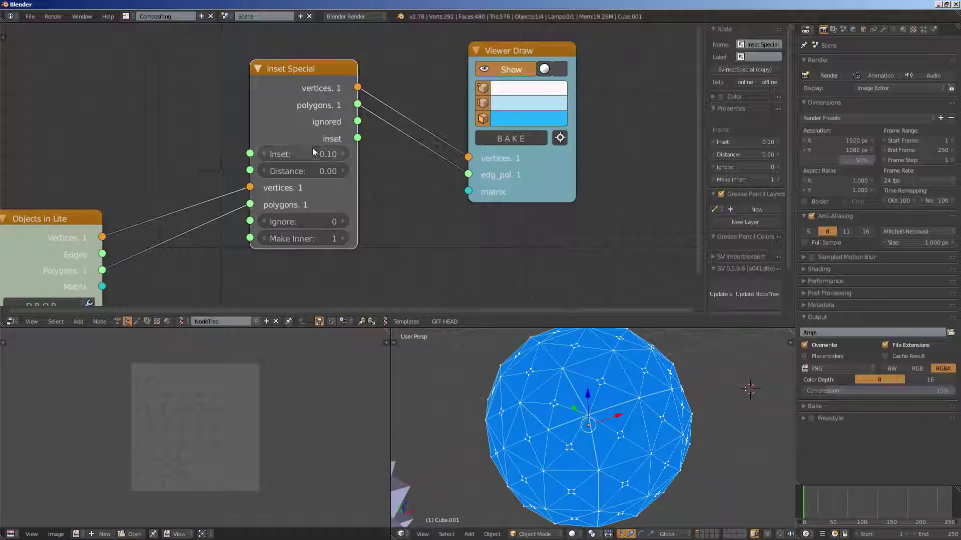
pyautogui.moveTo(316, 158); pyautogui.dragTo(290, 181)
# Move the smooth source sphere along the X axis until it stands clear of the blue Sverchok preview
pyautogui.scroll(-2, 583, 388)
pyautogui.press('g')
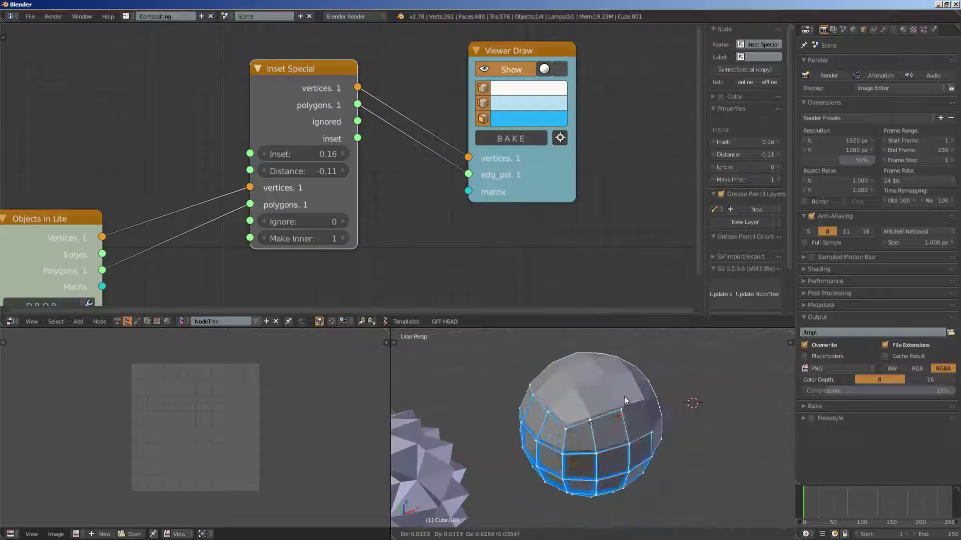
pyautogui.press('x')
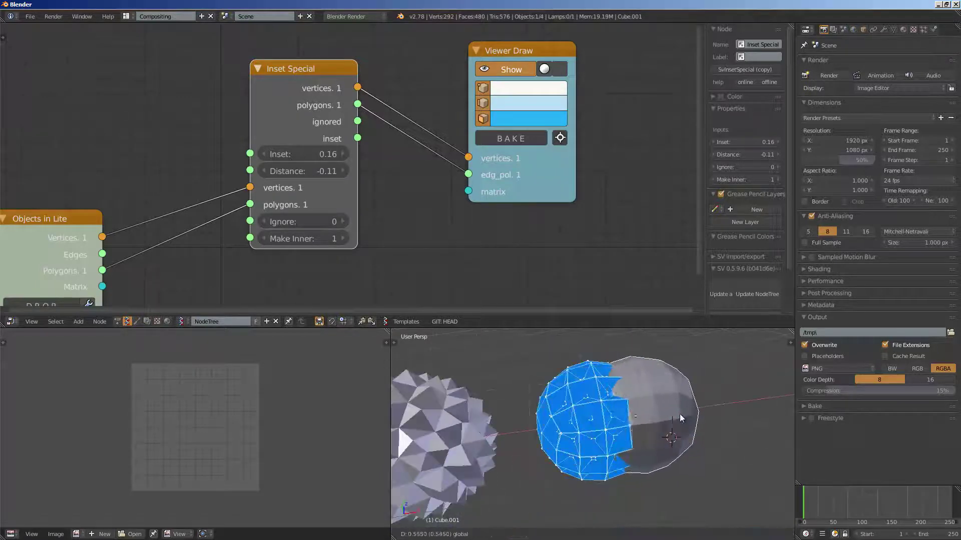
pyautogui.click(750, 403)
pyautogui.moveTo(638, 404); pyautogui.dragTo(566, 398, button='middle')
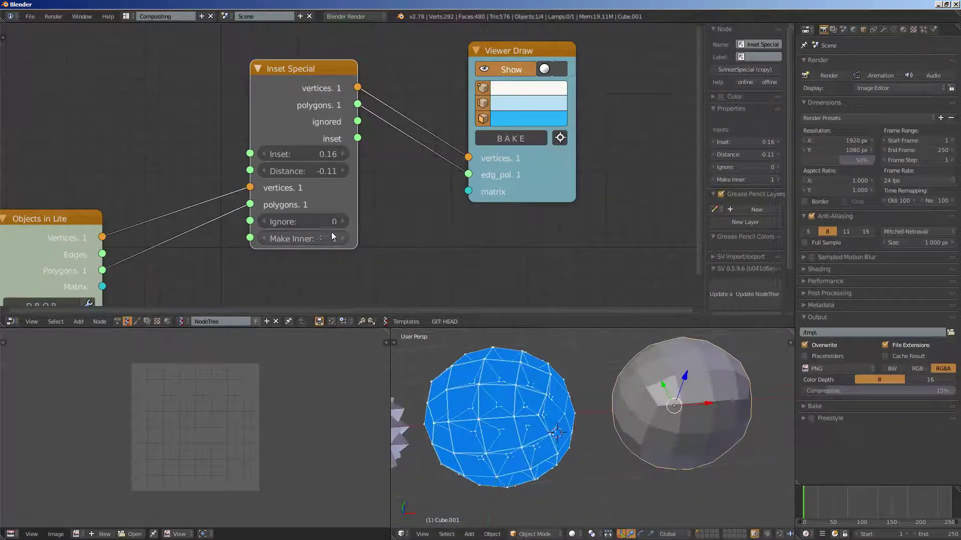
# Set the Inset Special node's Distance to 0.15 so the insets point outward
pyautogui.moveTo(313, 172); pyautogui.dragTo(366, 179)
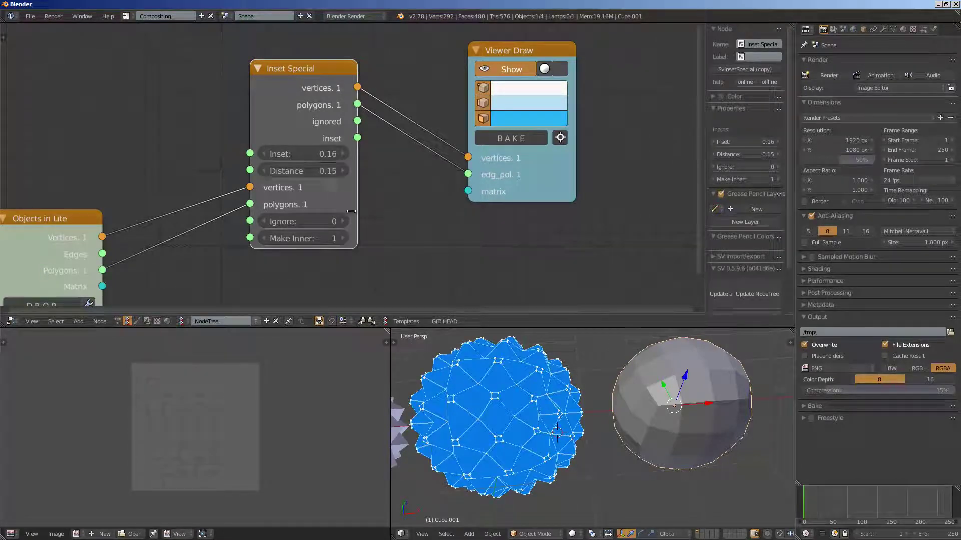
pyautogui.moveTo(475, 376); pyautogui.dragTo(503, 369, button='middle')
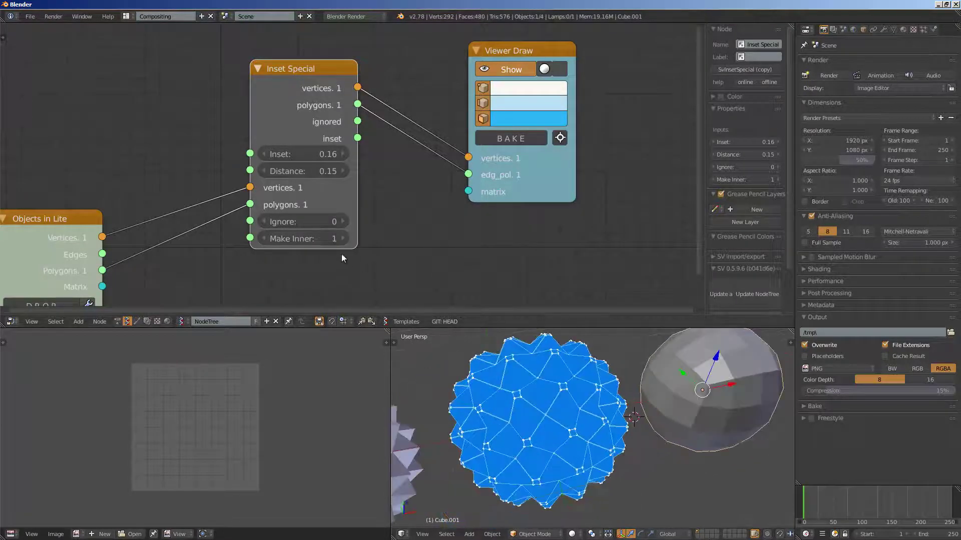
# Try Inset Special with Ignore at 1 and with Make Inner at 0, restoring Ignore to 0 and Make Inner to 1
pyautogui.click(343, 220)
pyautogui.click(265, 221)
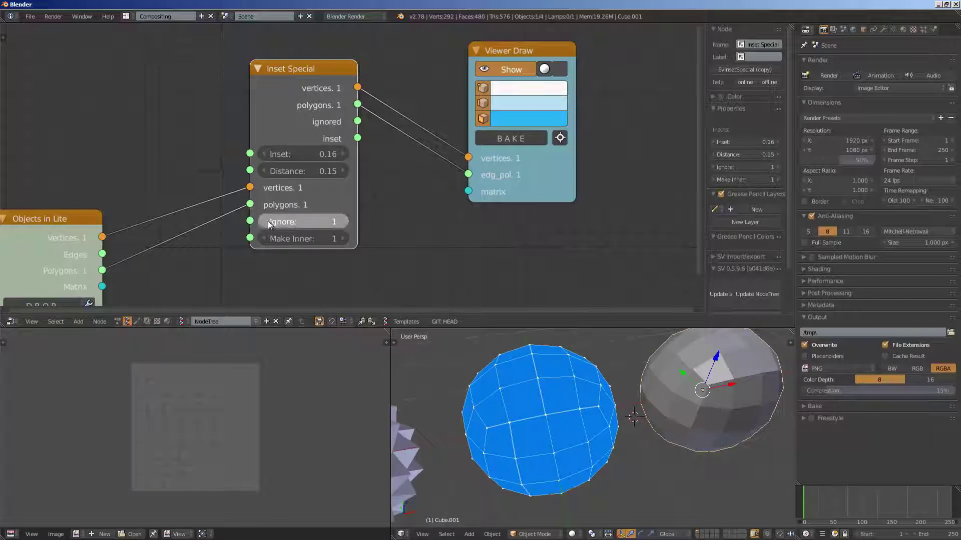
pyautogui.click(340, 222)
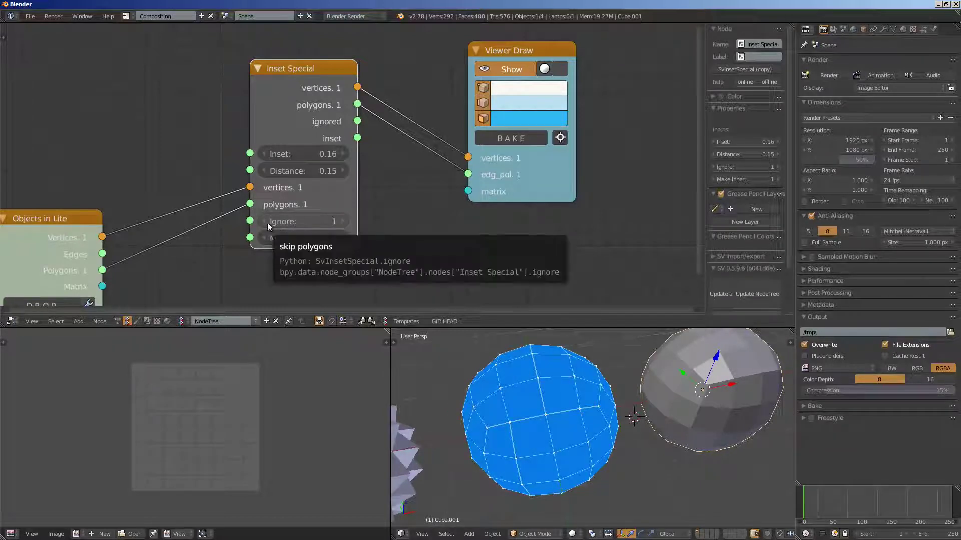
pyautogui.click(267, 223)
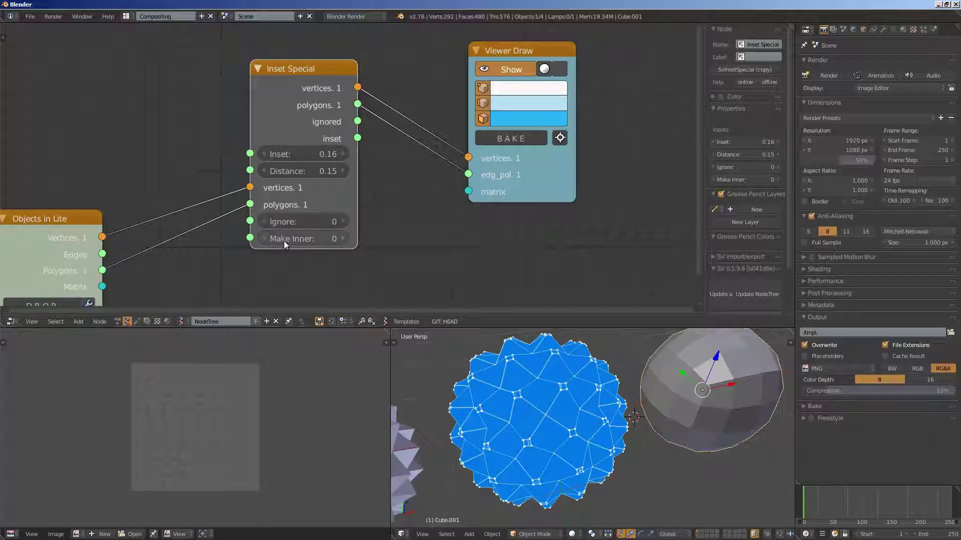
pyautogui.scroll(5, 551, 416)
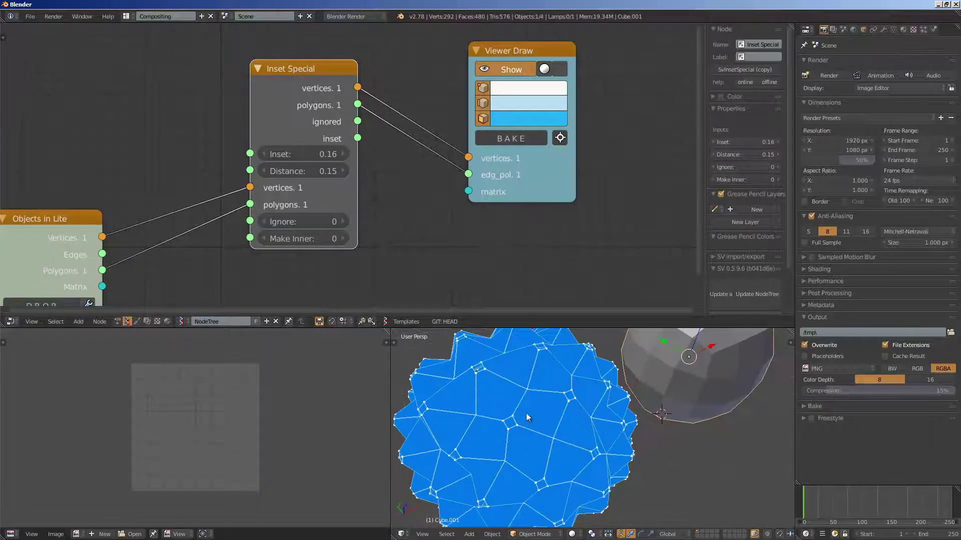
pyautogui.moveTo(524, 428); pyautogui.dragTo(536, 406, button='middle')
pyautogui.click(348, 238)
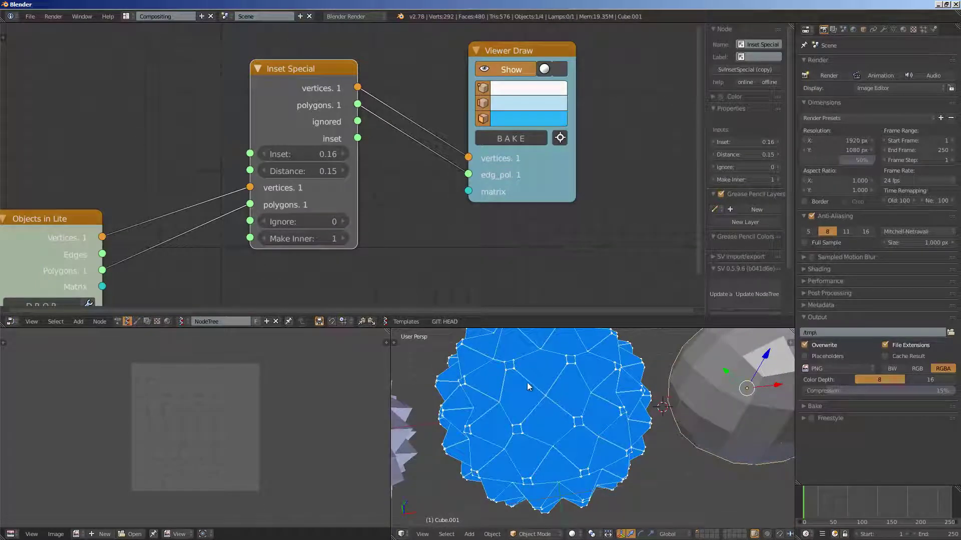
# Bake the Viewer Draw preview into a real mesh object
pyautogui.scroll(-1, 566, 262)
pyautogui.moveTo(508, 225); pyautogui.dragTo(461, 243, button='middle')
pyautogui.scroll(1, 465, 235)
pyautogui.click(461, 167)
pyautogui.scroll(-2, 465, 175)
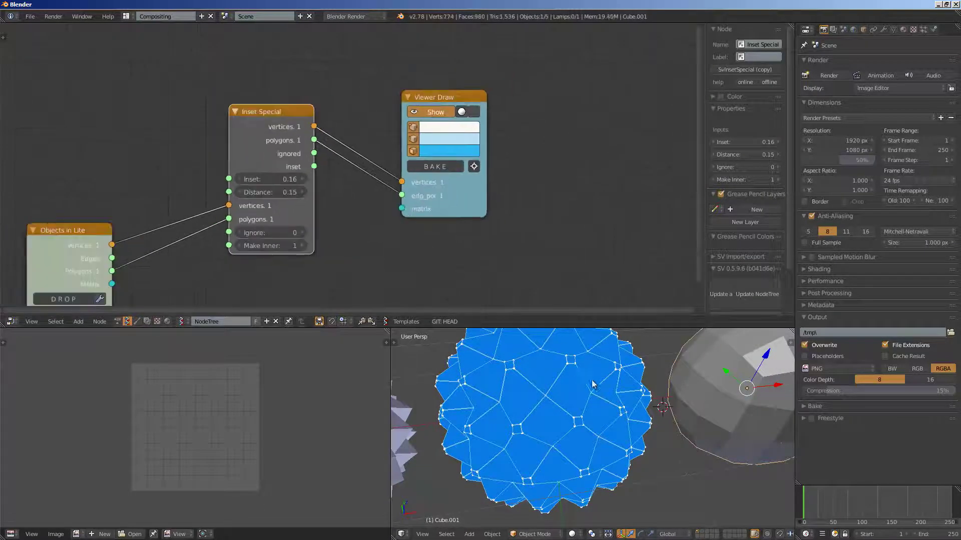
# Move the baked spiky mesh along the global X axis to the far side of the smooth source sphere
pyautogui.scroll(-4, 592, 384)
pyautogui.press('g')
pyautogui.press('x')
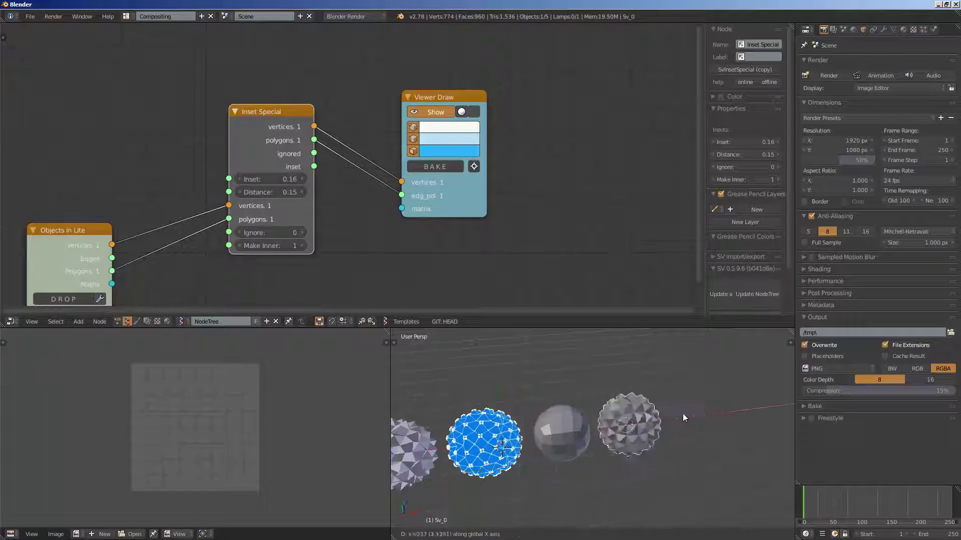
pyautogui.click(682, 414)
# Add a level 2 Subdivision Surface modifier to the baked spiky mesh
pyautogui.scroll(6, 565, 410)
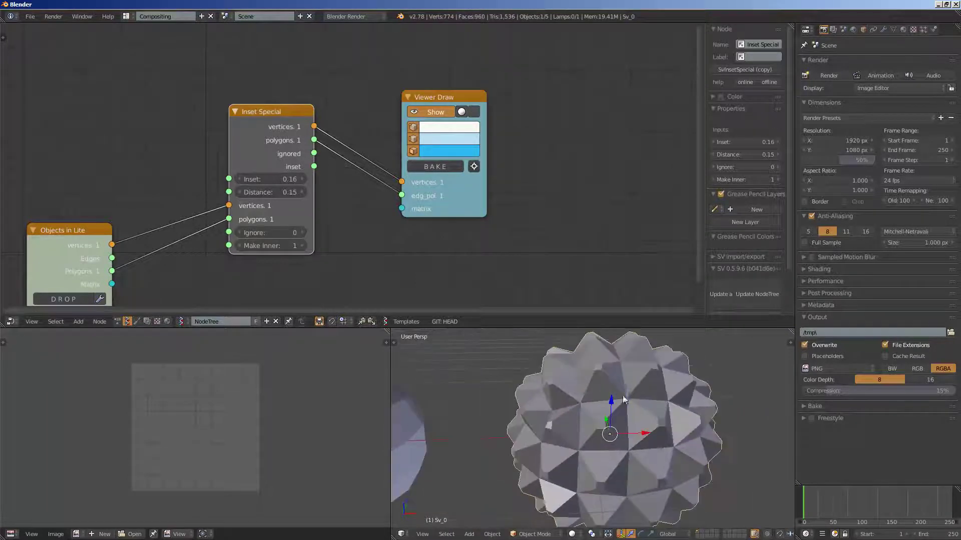
pyautogui.moveTo(623, 396); pyautogui.dragTo(668, 418, button='middle')
pyautogui.hotkey('ctrl', '2')
pyautogui.press('a')
# Reselect the subdivided spiky mesh and shift it slightly closer to the smooth source sphere
pyautogui.scroll(-5, 633, 423)
pyautogui.rightClick(665, 404)
pyautogui.scroll(-1, 665, 406)
pyautogui.moveTo(671, 420); pyautogui.dragTo(647, 423)
pyautogui.scroll(2, 640, 423)
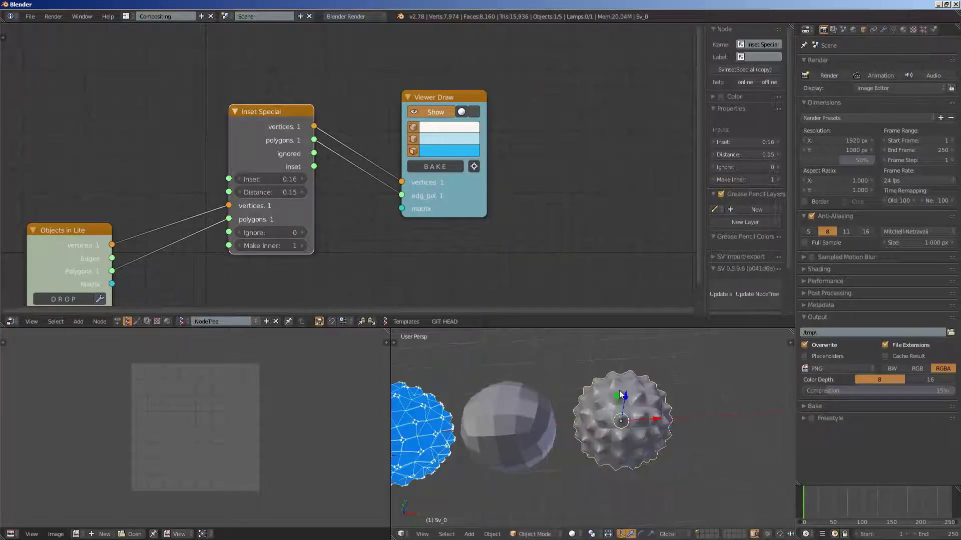
pyautogui.hotkey('ctrl', 's')
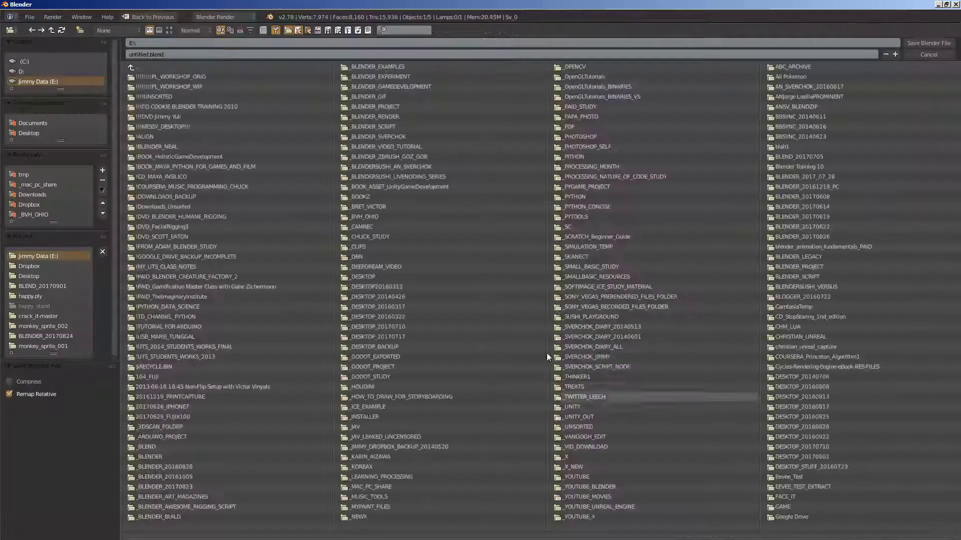
pyautogui.click(911, 53)
pyautogui.keyDown('shift'); pyautogui.moveTo(490, 455); pyautogui.dragTo(600, 391, button='middle'); pyautogui.keyUp('shift')
# Rearrange the nodes, placing Objects in Lite next to Inset Special and Viewer Draw farther away to make room for another node
pyautogui.moveTo(391, 228); pyautogui.dragTo(509, 232, button='middle')
pyautogui.scroll(1, 510, 232)
pyautogui.moveTo(558, 90); pyautogui.dragTo(627, 84)
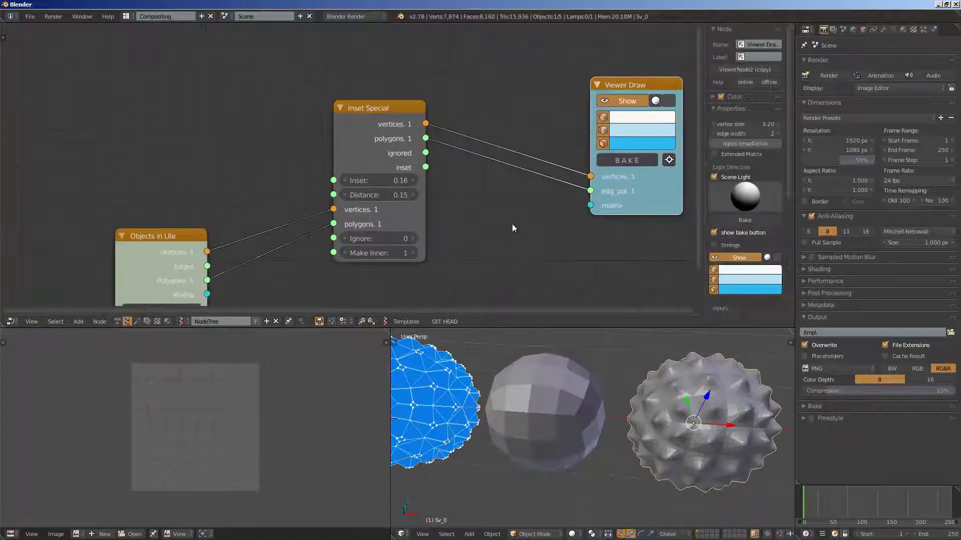
pyautogui.moveTo(511, 223); pyautogui.dragTo(459, 231, button='middle')
pyautogui.moveTo(106, 244)
pyautogui.mouseDown()
pyautogui.moveTo(120, 247)
pyautogui.moveTo(208, 131)
pyautogui.mouseUp()
pyautogui.moveTo(278, 134); pyautogui.dragTo(106, 136, button='middle')
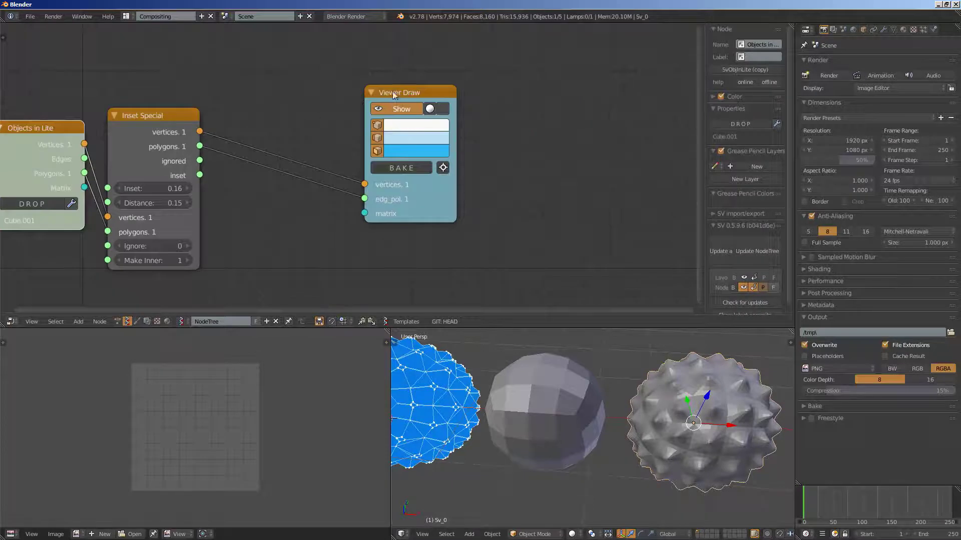
pyautogui.moveTo(392, 92); pyautogui.dragTo(463, 103)
# Search for the Remove Doubles node and place it between Inset Special and Viewer Draw
pyautogui.hotkey('shift', 'a')
pyautogui.click(300, 109)
pyautogui.write('rem')
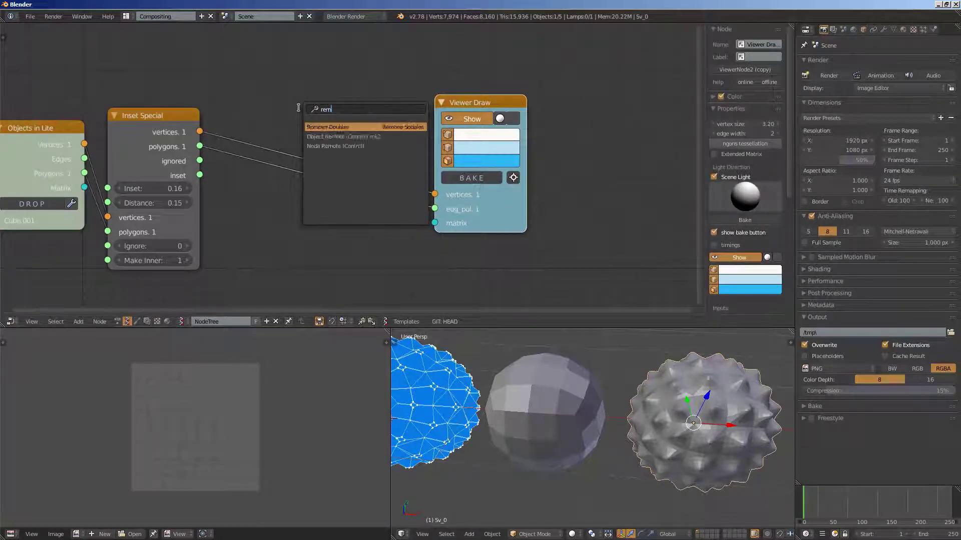
pyautogui.write(',pve')
pyautogui.hotkey('ctrl', 'a')
pyautogui.write('re,pve')
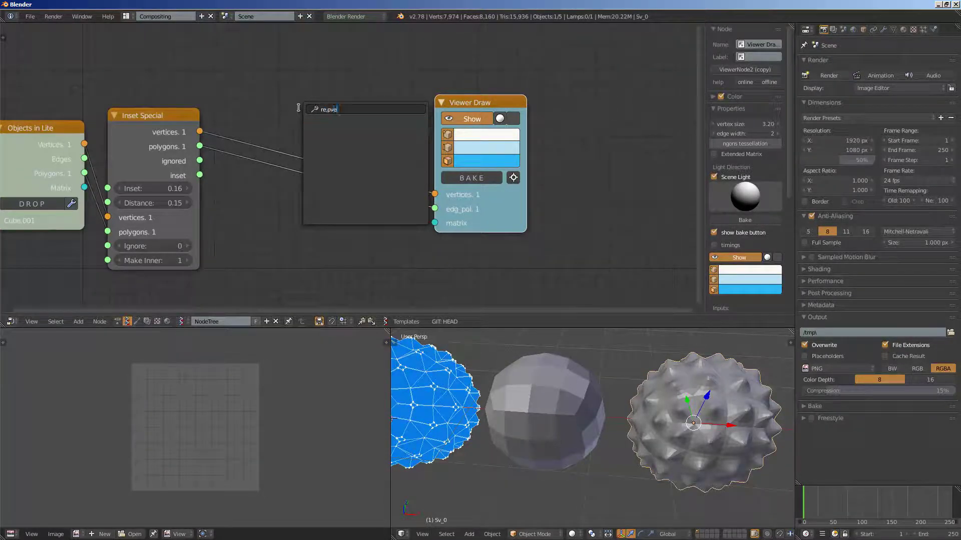
pyautogui.press('BackSpace')
pyautogui.press('BackSpace')
pyautogui.write('m,')
pyautogui.press('Return')
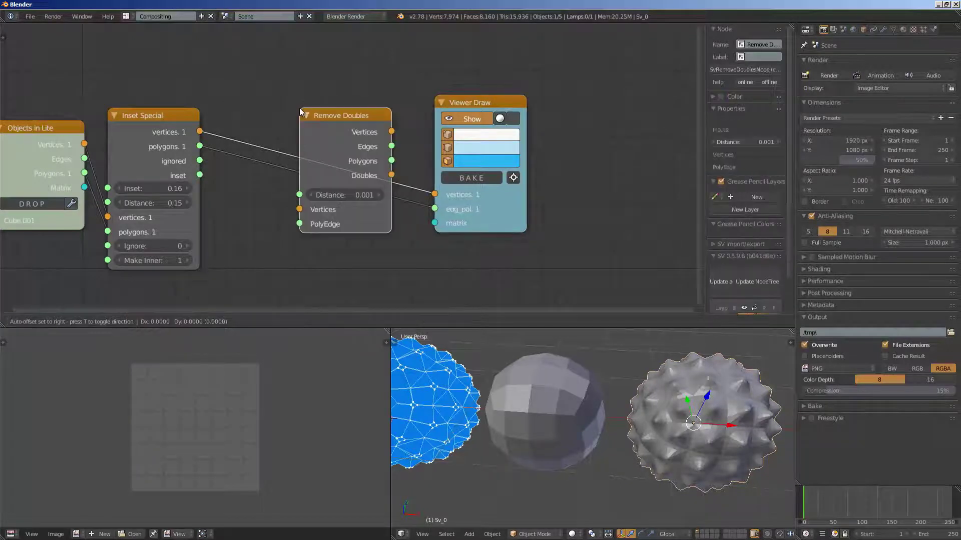
pyautogui.click(286, 25)
# Route Inset Special's vertices and polygons through Remove Doubles into the matching Viewer Draw inputs, and tighten the node spacing
pyautogui.moveTo(199, 132); pyautogui.dragTo(289, 120)
pyautogui.moveTo(288, 133)
pyautogui.mouseDown()
pyautogui.moveTo(245, 149)
pyautogui.moveTo(199, 145)
pyautogui.mouseUp()
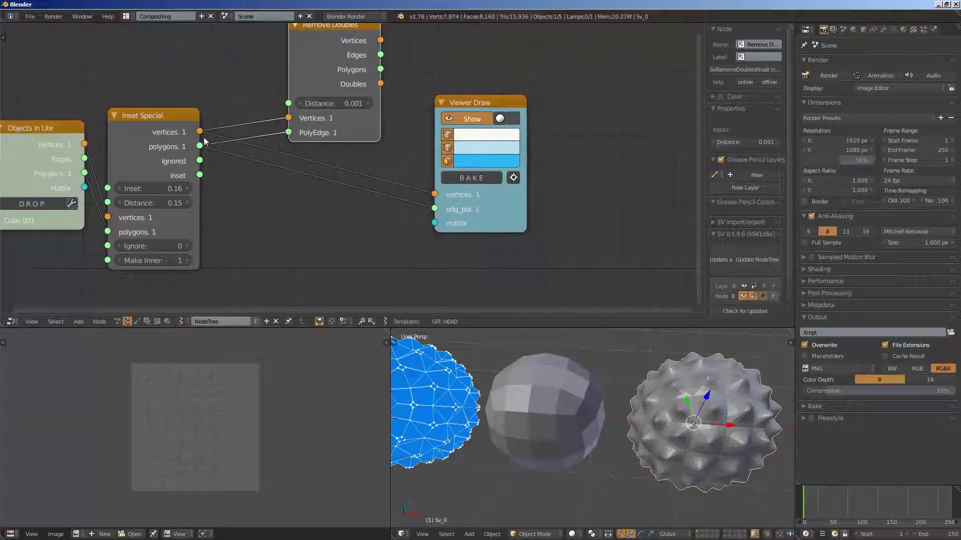
pyautogui.moveTo(380, 40); pyautogui.dragTo(434, 209)
pyautogui.moveTo(307, 63); pyautogui.dragTo(292, 94)
pyautogui.moveTo(465, 106); pyautogui.dragTo(425, 89)
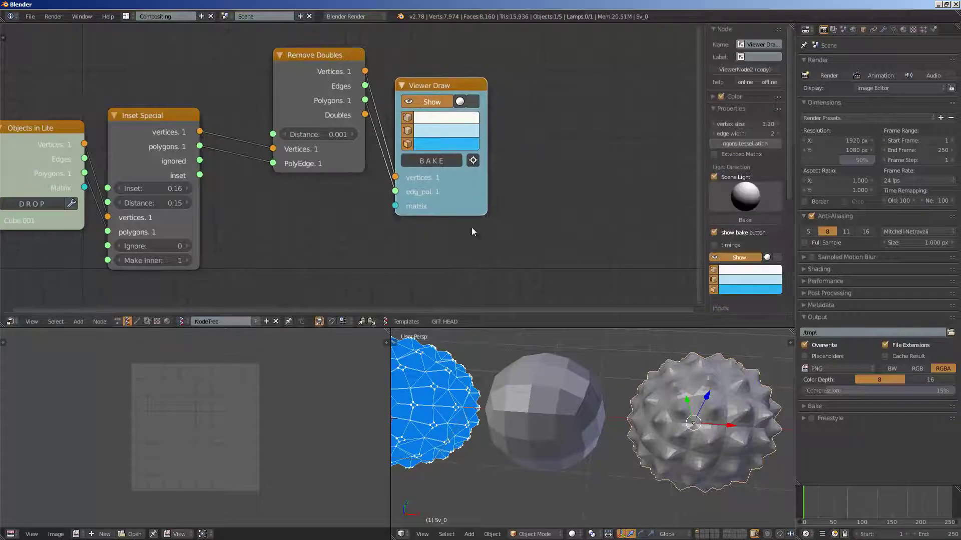
# Bring the preview into close view and set the Inset Special node's Inset to 0.02
pyautogui.scroll(-1, 580, 422)
pyautogui.keyDown('shift'); pyautogui.moveTo(533, 421); pyautogui.dragTo(624, 423, button='middle'); pyautogui.keyUp('shift')
pyautogui.scroll(2, 623, 422)
pyautogui.keyDown('shift'); pyautogui.moveTo(540, 399); pyautogui.dragTo(645, 410, button='middle'); pyautogui.keyUp('shift')
pyautogui.scroll(1, 645, 409)
pyautogui.scroll(1, 645, 409)
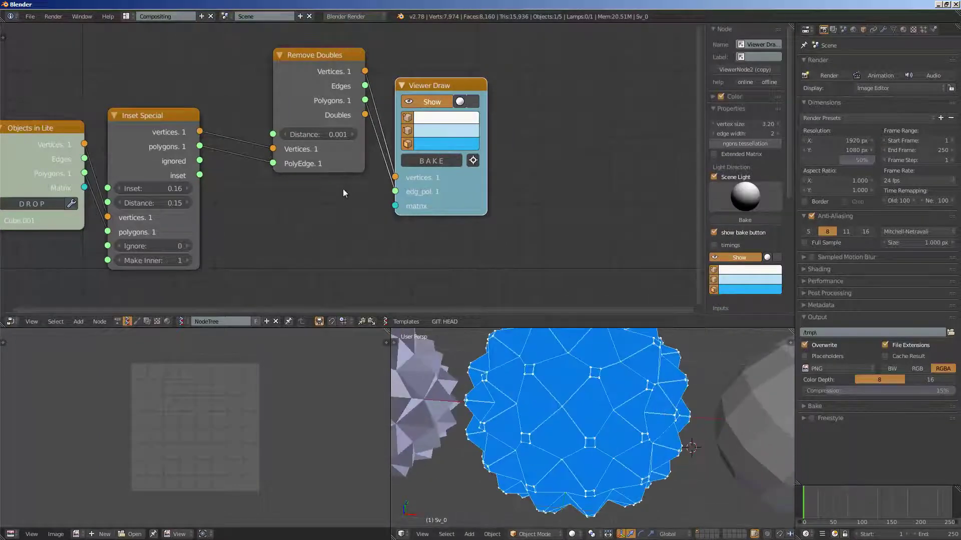
pyautogui.moveTo(280, 197); pyautogui.dragTo(401, 206, button='middle')
pyautogui.scroll(2, 353, 202)
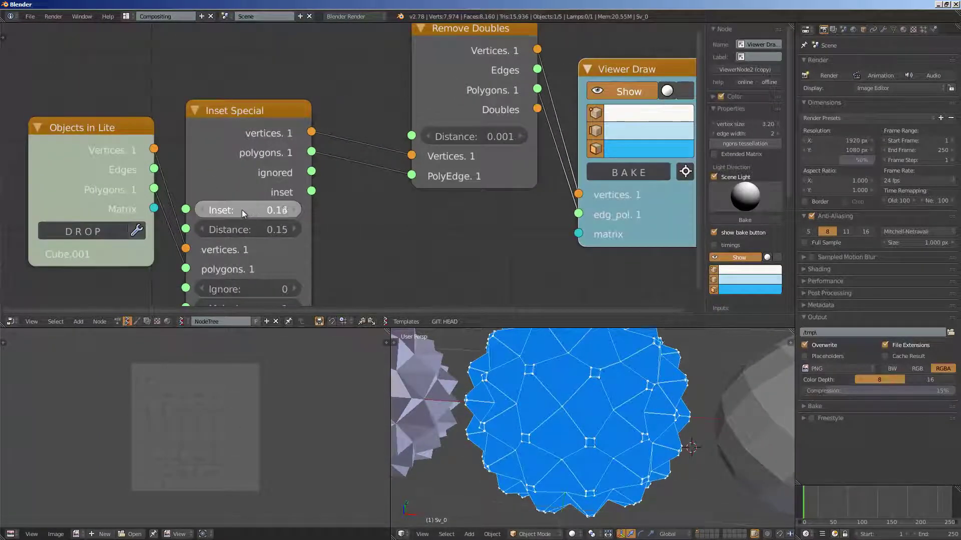
pyautogui.moveTo(242, 209); pyautogui.dragTo(226, 211)
# Raise the Remove Doubles node's Distance to 0.061
pyautogui.moveTo(407, 187); pyautogui.dragTo(332, 237, button='middle')
pyautogui.scroll(2, 331, 237)
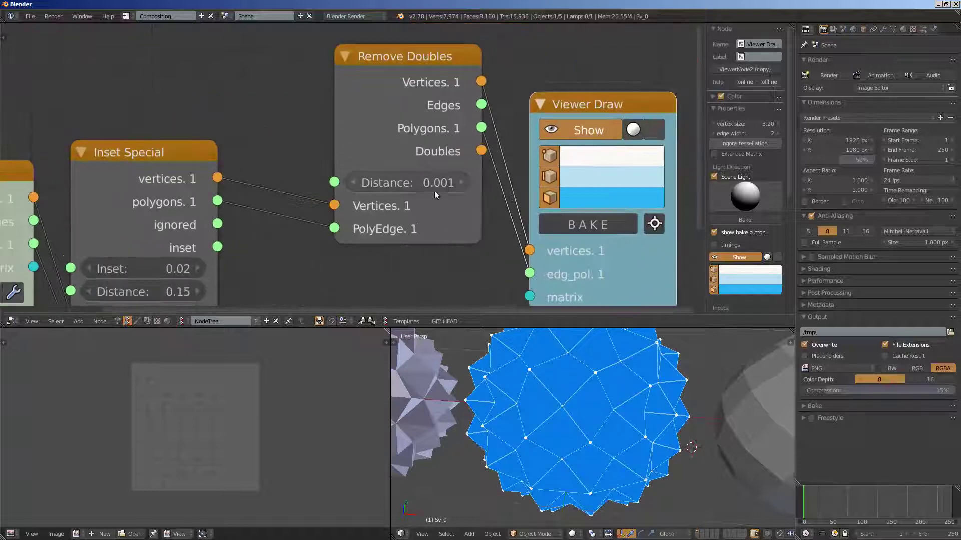
pyautogui.moveTo(455, 184); pyautogui.dragTo(457, 187)
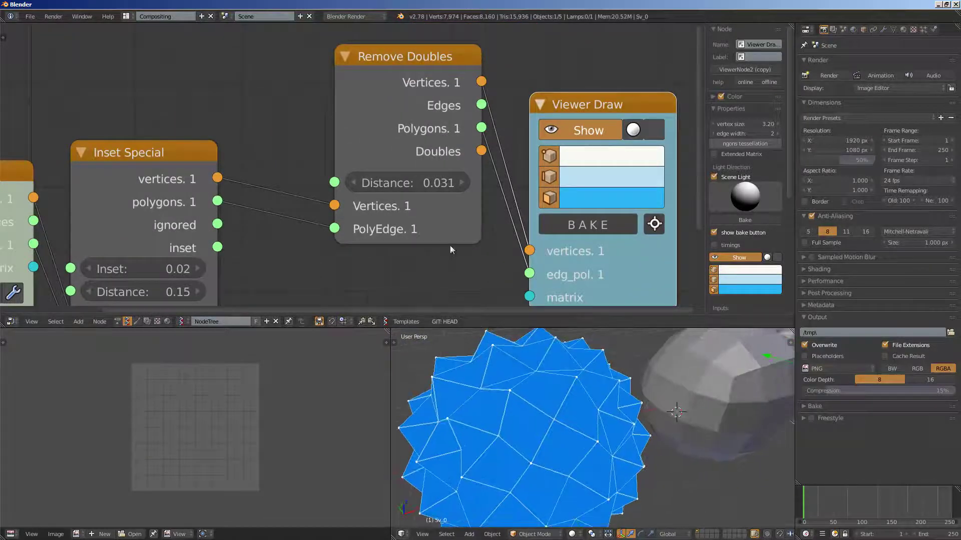
pyautogui.click(458, 184)
# Move Inset Special closer to Remove Doubles and set its Inset to 0.01
pyautogui.moveTo(182, 199); pyautogui.dragTo(212, 161)
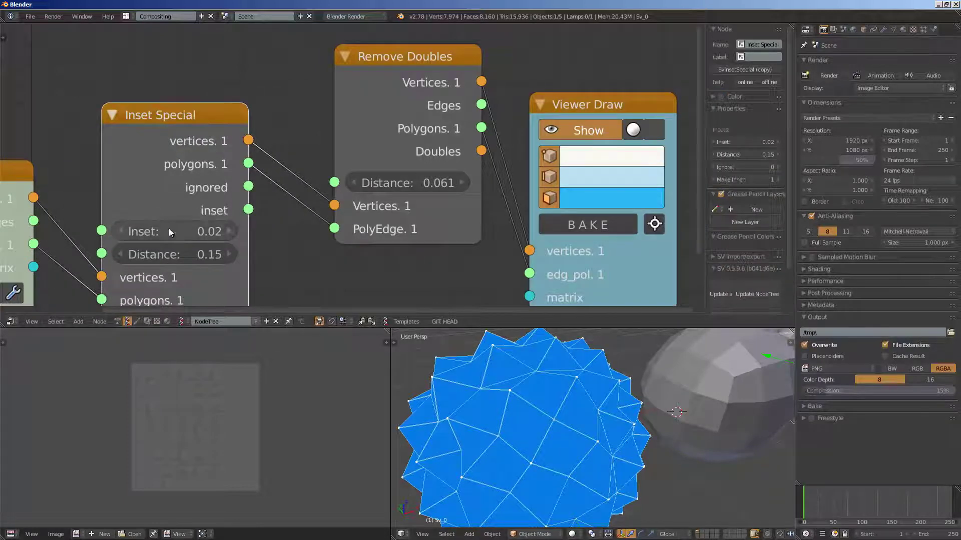
pyautogui.click(129, 231)
pyautogui.click(185, 236)
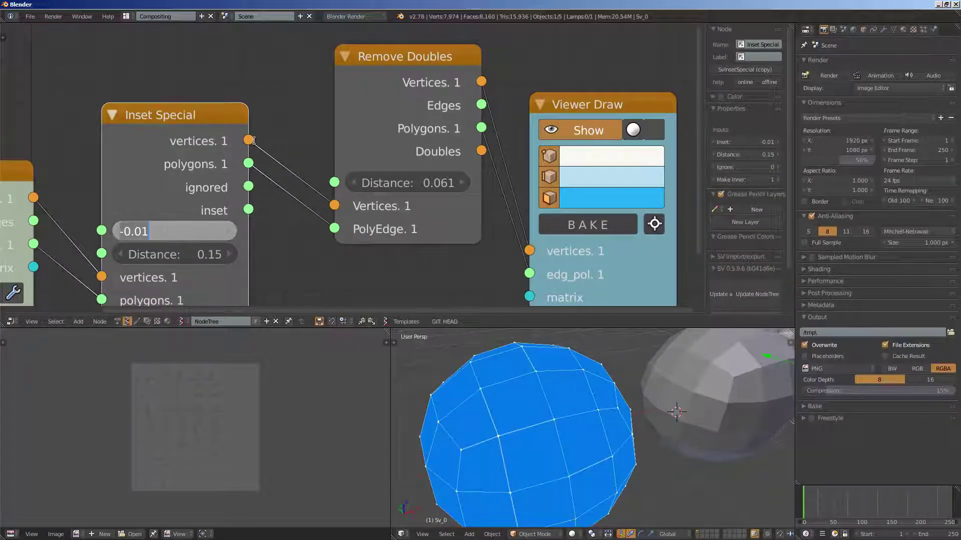
pyautogui.write('0.')
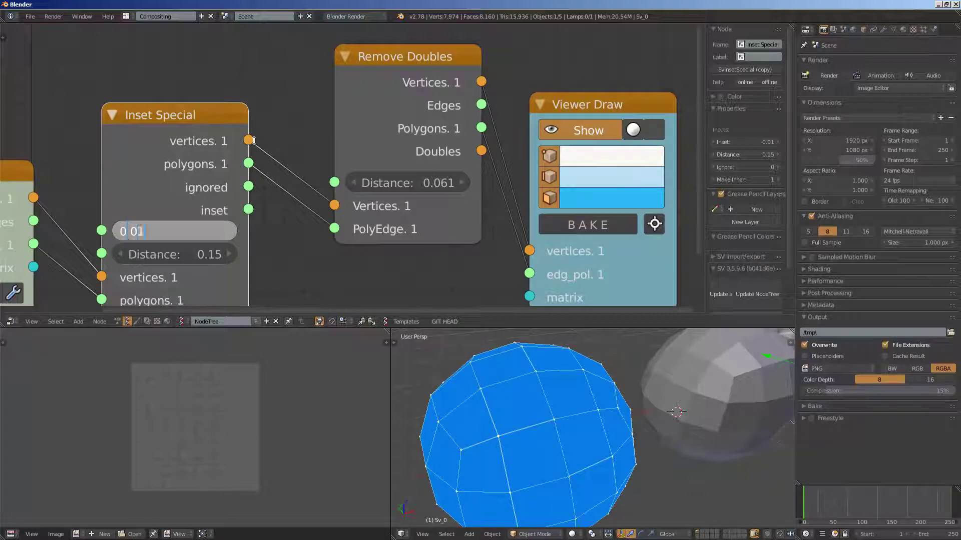
pyautogui.press('Return')
# Set the Remove Doubles node's Distance to 0.020
pyautogui.click(428, 182)
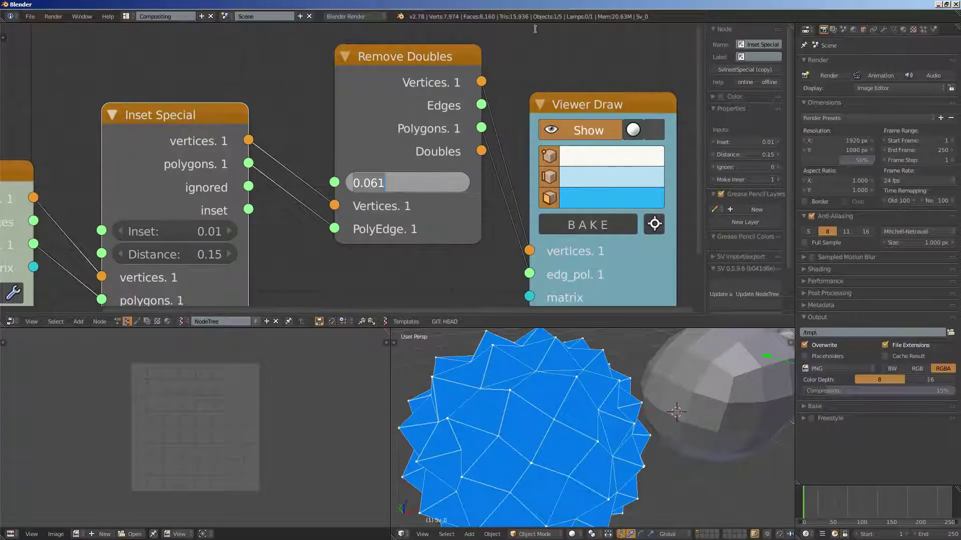
pyautogui.write('0')
pyautogui.press('Return')
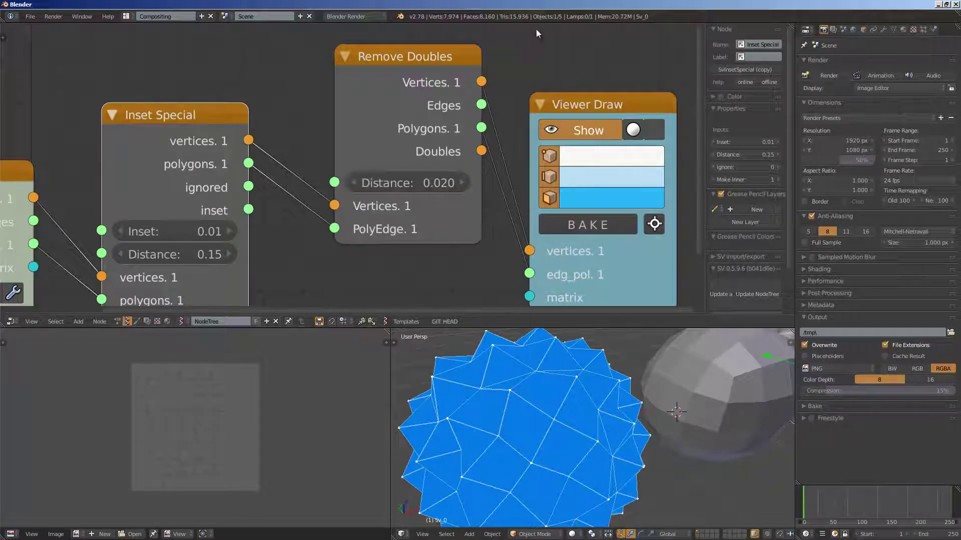
# Compare the blue preview with the manually poked sphere and select the poked sphere
pyautogui.moveTo(554, 335); pyautogui.dragTo(658, 376, button='middle')
pyautogui.scroll(-2, 522, 403)
pyautogui.moveTo(645, 425)
pyautogui.mouseDown(button='middle')
pyautogui.moveTo(575, 395)
pyautogui.moveTo(554, 455)
pyautogui.moveTo(580, 432)
pyautogui.moveTo(557, 407)
pyautogui.moveTo(575, 434)
pyautogui.moveTo(547, 422)
pyautogui.moveTo(602, 406)
pyautogui.moveTo(590, 420)
pyautogui.moveTo(650, 440)
pyautogui.mouseUp(button='middle')
pyautogui.scroll(3, 574, 397)
pyautogui.scroll(-3, 604, 442)
pyautogui.rightClick(566, 435)
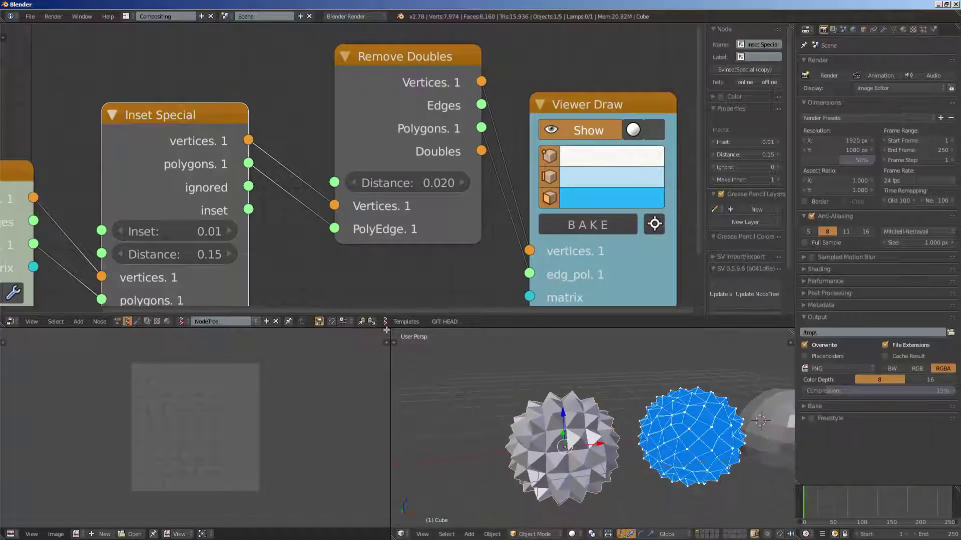
# Merge the image editor area into the 3D view, enlarge the view, and enter Edit Mode on the poked sphere
pyautogui.moveTo(383, 350); pyautogui.dragTo(300, 395)
pyautogui.scroll(2, 353, 400)
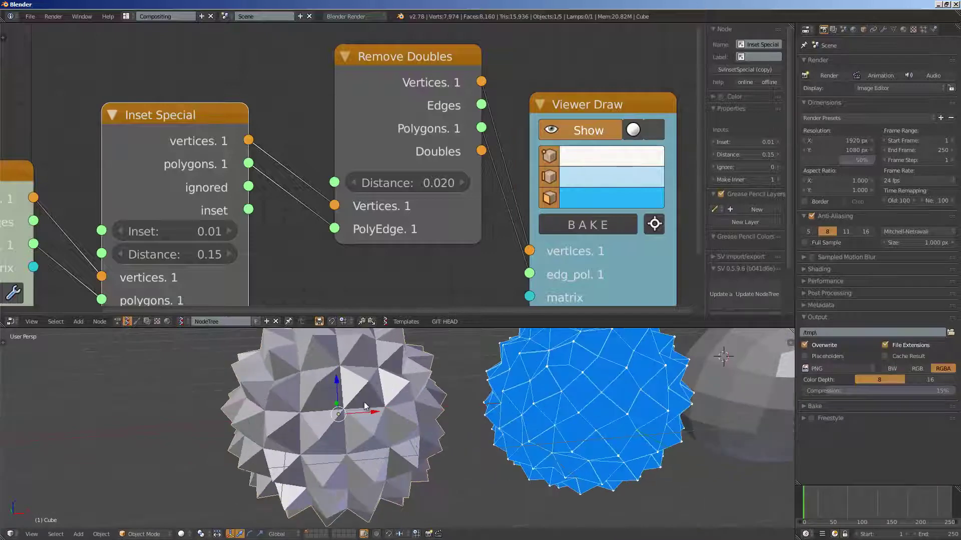
pyautogui.press('Tab')
pyautogui.scroll(-2, 354, 401)
pyautogui.moveTo(393, 328); pyautogui.dragTo(393, 210)
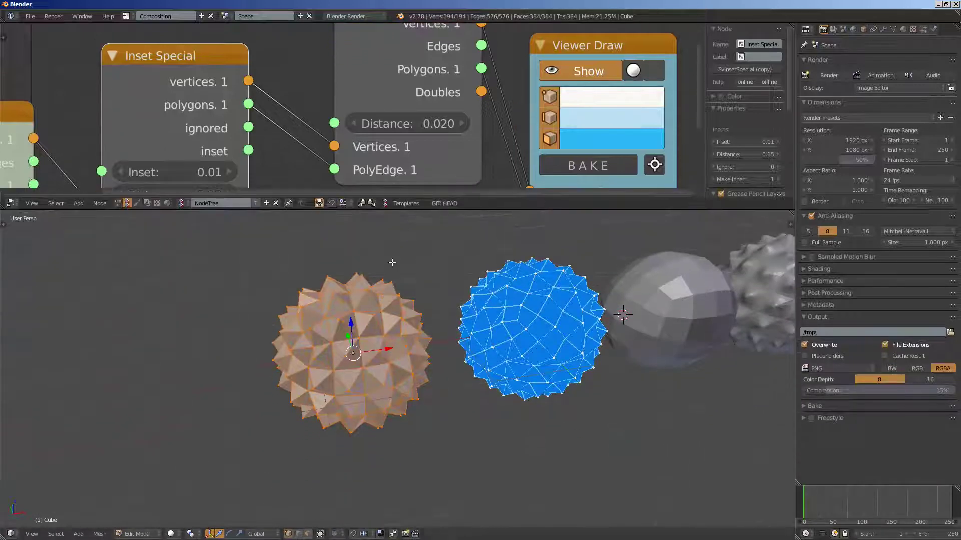
# Select four edges of a spike on the front of the manually poked sphere
pyautogui.scroll(2, 350, 305)
pyautogui.rightClick(332, 318)
pyautogui.moveTo(332, 318); pyautogui.dragTo(334, 345, button='middle')
pyautogui.keyDown('shift'); pyautogui.rightClick(345, 328); pyautogui.keyUp('shift')
pyautogui.keyDown('shift'); pyautogui.rightClick(341, 347); pyautogui.keyUp('shift')
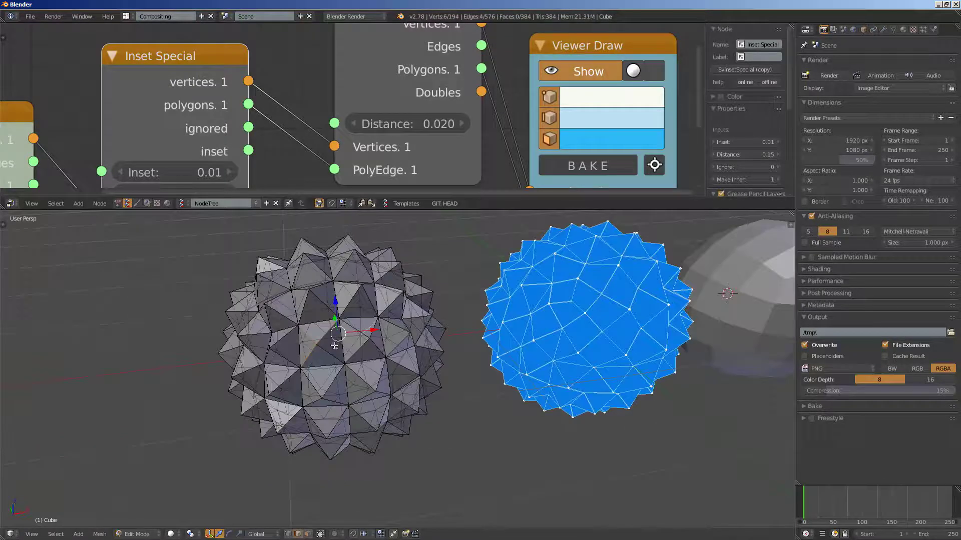
pyautogui.keyDown('shift'); pyautogui.rightClick(328, 358); pyautogui.keyUp('shift')
pyautogui.keyDown('shift'); pyautogui.rightClick(326, 356); pyautogui.keyUp('shift')
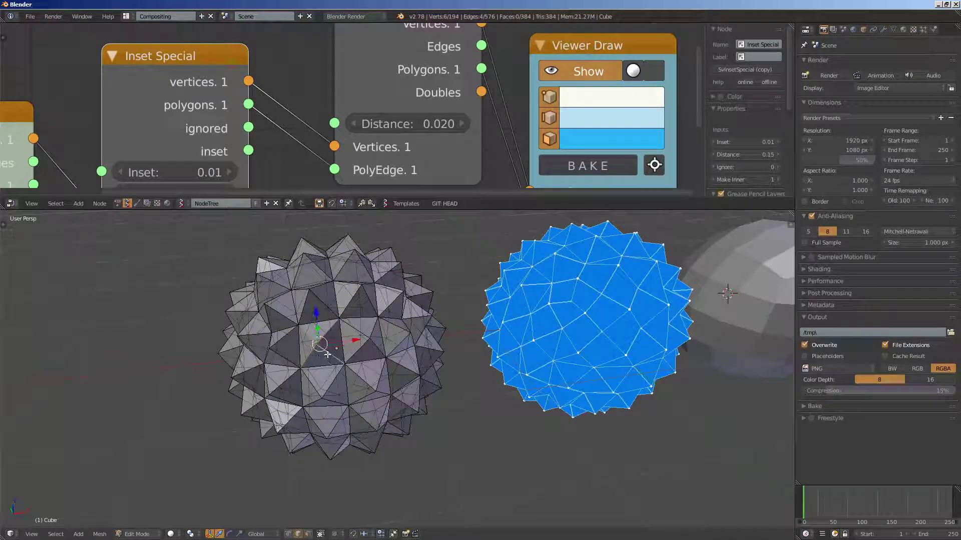
pyautogui.scroll(3, 332, 350)
pyautogui.moveTo(328, 350); pyautogui.dragTo(338, 345, button='middle')
pyautogui.scroll(-2, 338, 344)
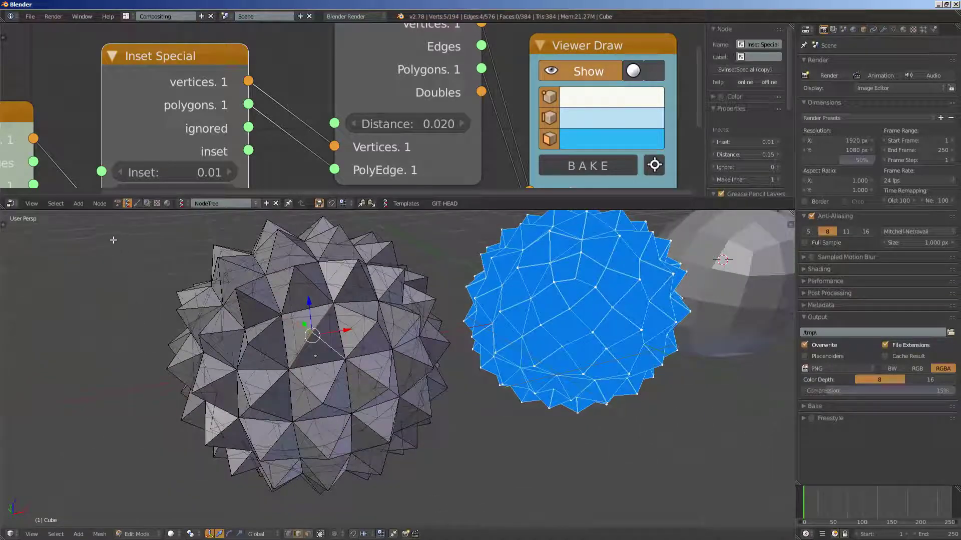
# Show and widen the tool shelf, then select all edges with similar Face Angles and inspect the selection around the poked sphere
pyautogui.click(5, 225)
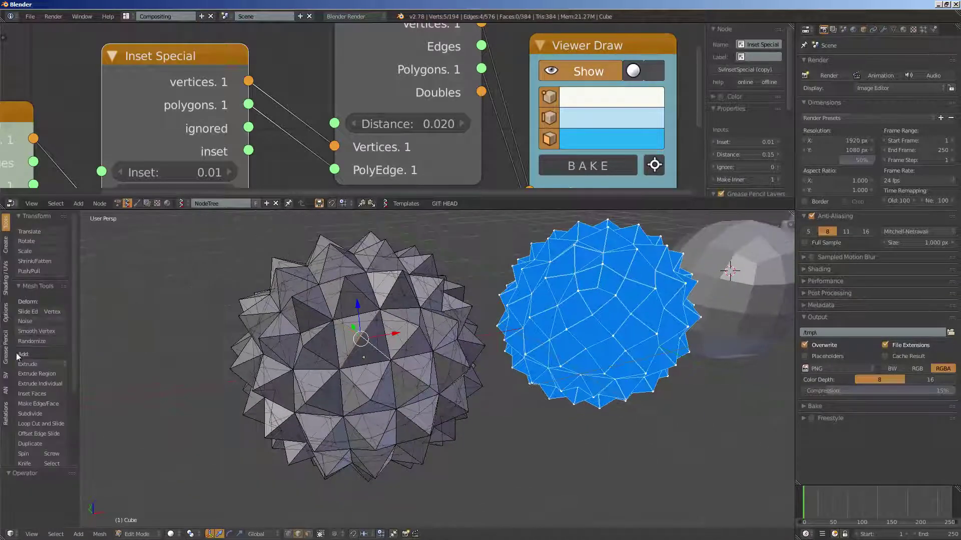
pyautogui.moveTo(79, 364); pyautogui.dragTo(96, 365)
pyautogui.click(96, 534)
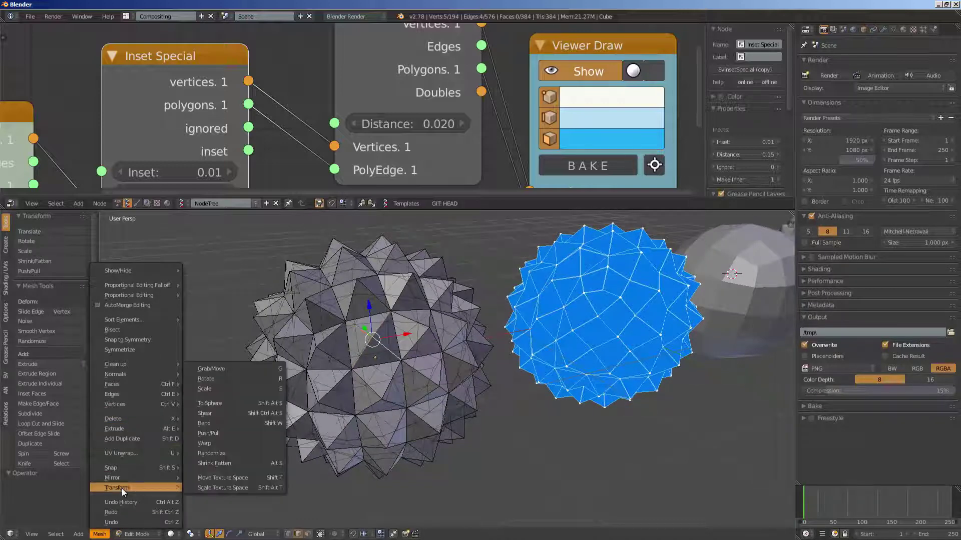
pyautogui.moveTo(125, 477)
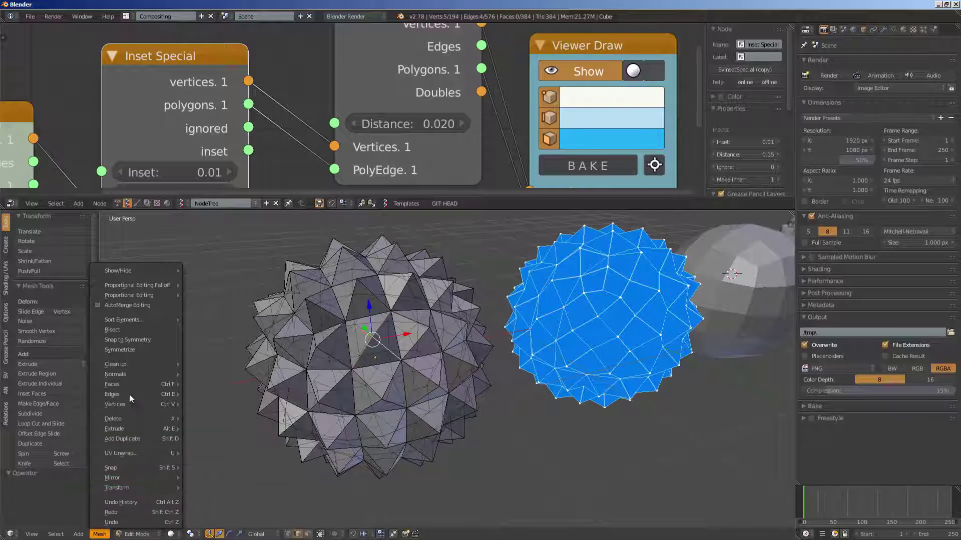
pyautogui.click(55, 534)
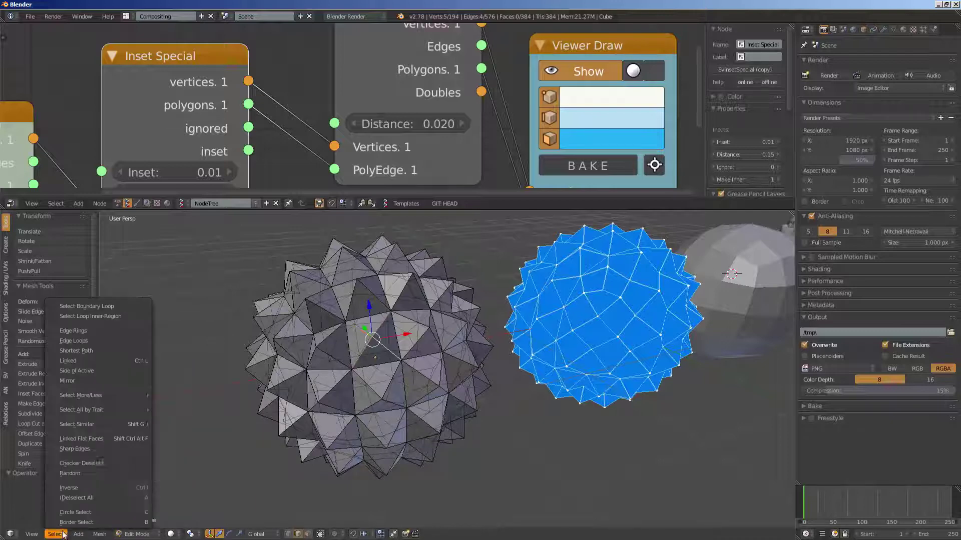
pyautogui.moveTo(118, 423)
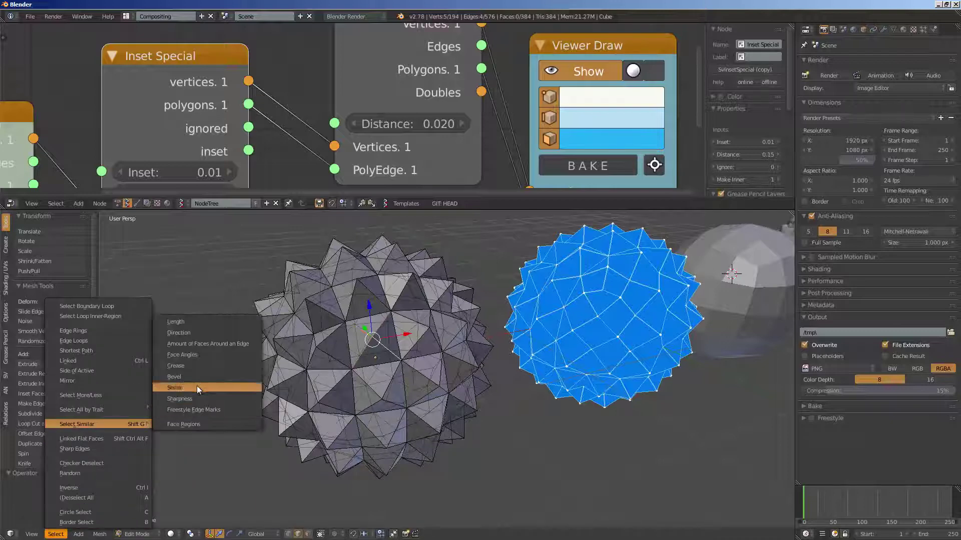
pyautogui.click(203, 355)
pyautogui.moveTo(431, 348); pyautogui.dragTo(359, 346, button='middle')
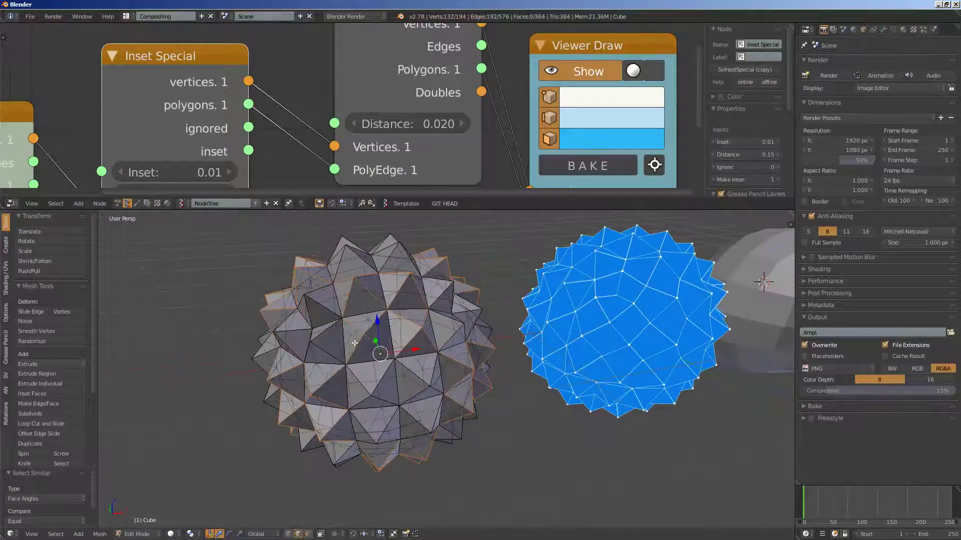
pyautogui.moveTo(323, 293); pyautogui.dragTo(368, 353, button='middle')
pyautogui.scroll(2, 353, 347)
pyautogui.scroll(-2, 480, 401)
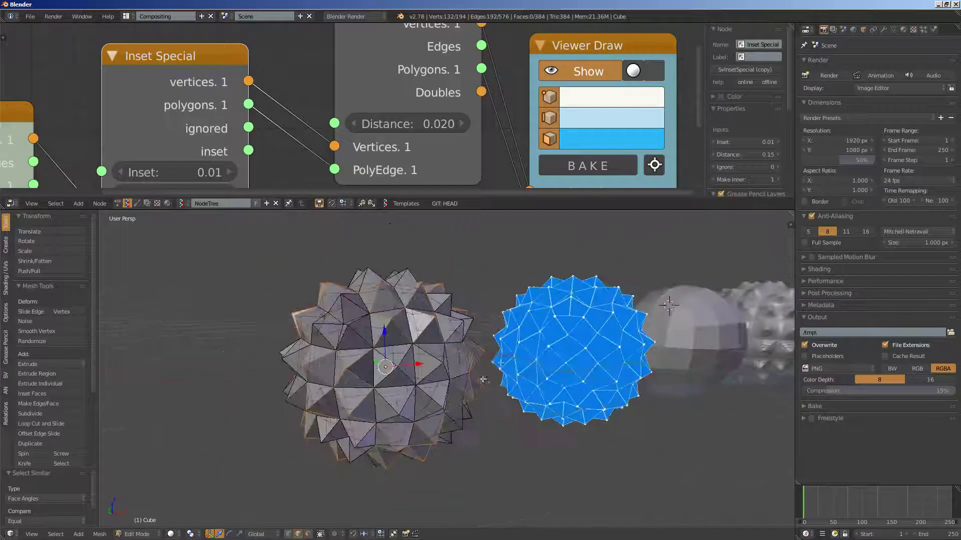
# Leave Edit Mode and move the unspiked base sphere above the blue preview
pyautogui.press('Tab')
pyautogui.moveTo(520, 372); pyautogui.dragTo(480, 369, button='middle')
pyautogui.keyDown('shift'); pyautogui.moveTo(538, 345); pyautogui.dragTo(455, 378, button='middle'); pyautogui.keyUp('shift')
pyautogui.moveTo(455, 378); pyautogui.dragTo(496, 381, button='middle')
pyautogui.scroll(-3, 496, 378)
pyautogui.keyDown('shift'); pyautogui.moveTo(601, 376); pyautogui.dragTo(436, 386, button='middle'); pyautogui.keyUp('shift')
pyautogui.rightClick(455, 368)
pyautogui.scroll(-2, 505, 350)
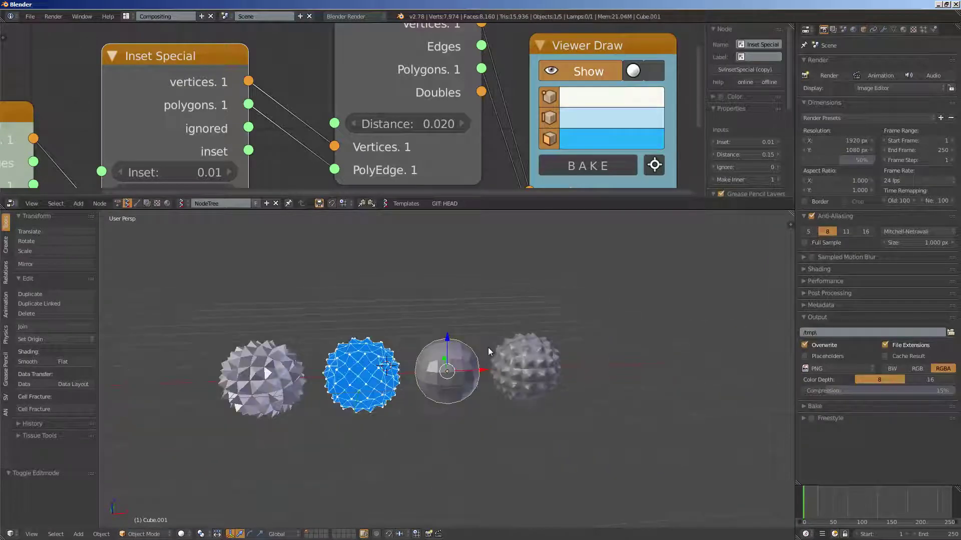
pyautogui.press('g')
pyautogui.click(389, 257)
# Move the grey smooth-spiked sphere beside the blue preview, into the place the base sphere occupied
pyautogui.rightClick(547, 350)
pyautogui.press('g')
pyautogui.click(463, 352)
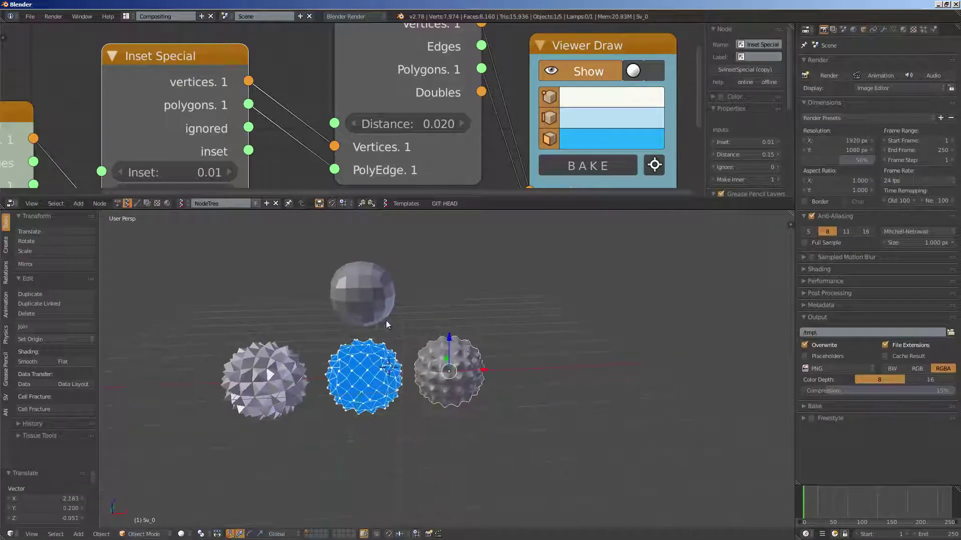
# Compare the base sphere, blue preview and spiked spheres, selecting the base sphere and finally the manually poked sphere
pyautogui.scroll(2, 491, 363)
pyautogui.keyDown('shift'); pyautogui.moveTo(387, 321); pyautogui.dragTo(490, 349, button='middle'); pyautogui.keyUp('shift')
pyautogui.scroll(-2, 488, 353)
pyautogui.scroll(2, 495, 345)
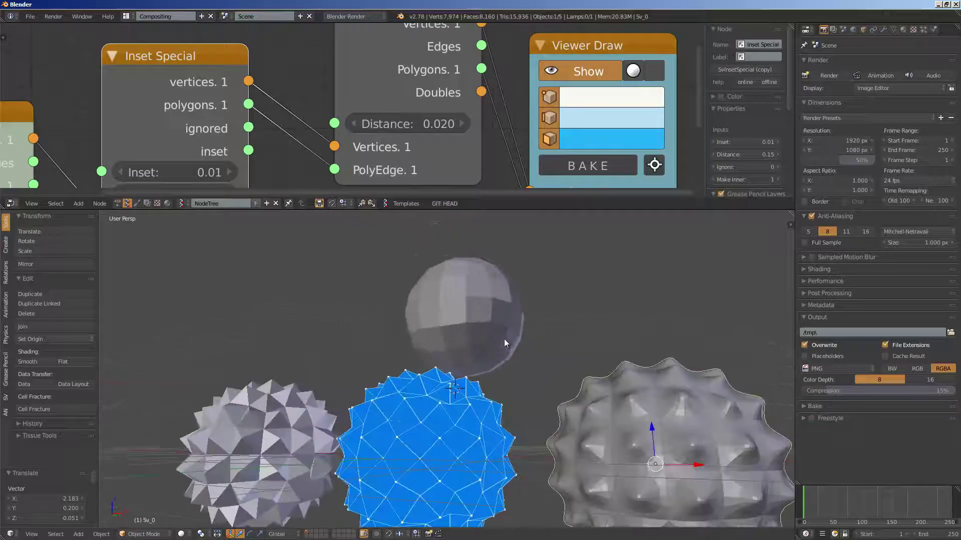
pyautogui.rightClick(493, 325)
pyautogui.keyDown('shift'); pyautogui.moveTo(487, 406); pyautogui.dragTo(429, 374, button='middle'); pyautogui.keyUp('shift')
pyautogui.keyDown('shift'); pyautogui.moveTo(242, 415); pyautogui.dragTo(325, 395, button='middle'); pyautogui.keyUp('shift')
pyautogui.rightClick(325, 395)
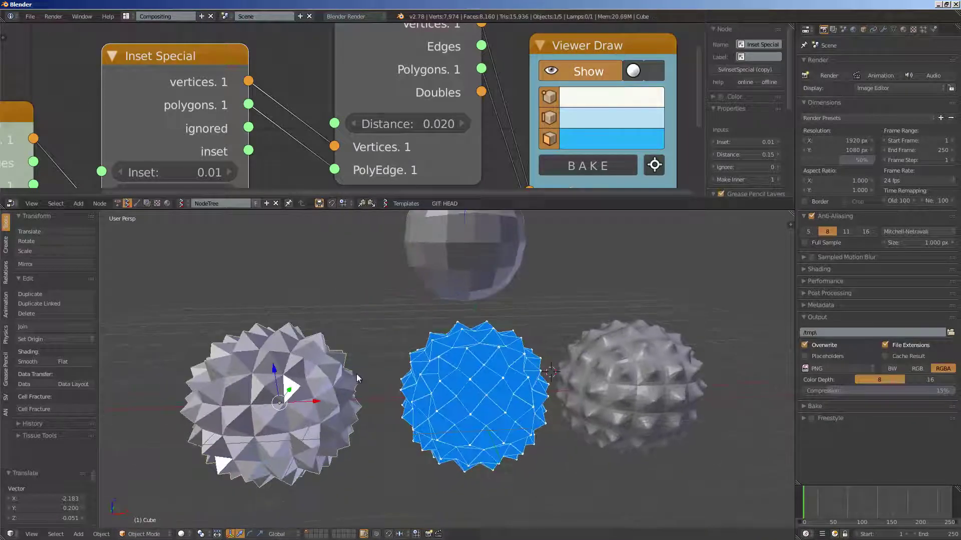
# Enlarge the node editor and arrange Objects in Lite, Inset Special, Remove Doubles and Viewer Draw in a compact row
pyautogui.scroll(-4, 320, 152)
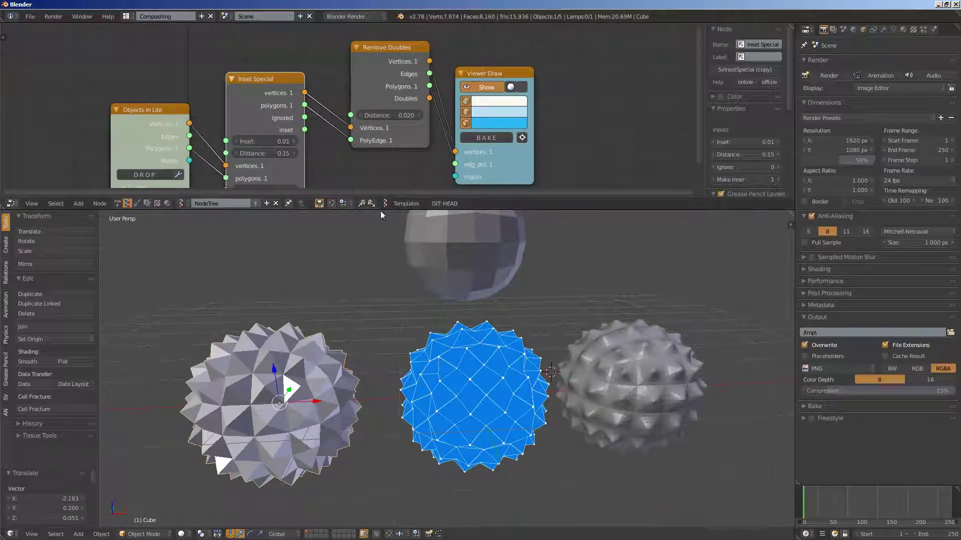
pyautogui.moveTo(379, 211); pyautogui.dragTo(373, 310)
pyautogui.scroll(1, 340, 184)
pyautogui.moveTo(267, 114); pyautogui.dragTo(268, 96)
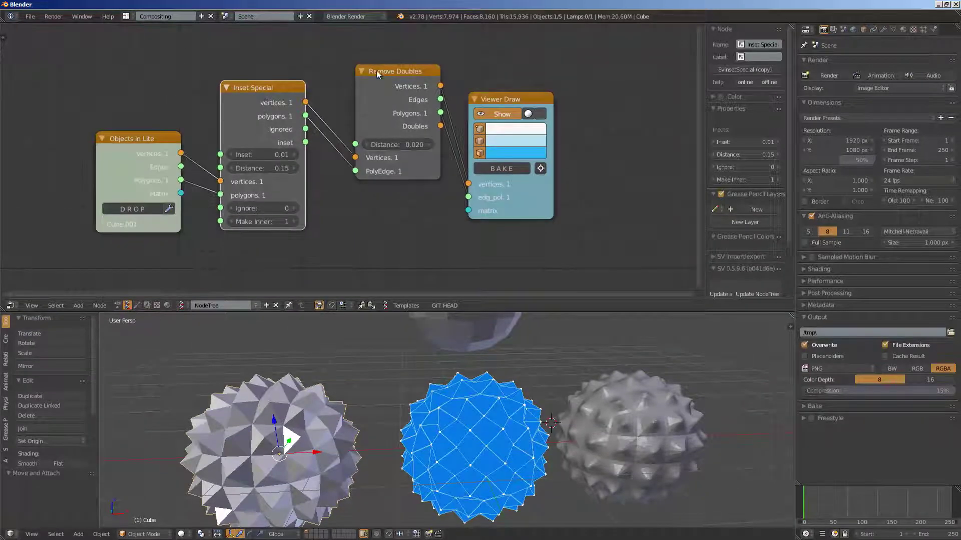
pyautogui.moveTo(376, 70); pyautogui.dragTo(345, 82)
pyautogui.moveTo(515, 100); pyautogui.dragTo(469, 84)
pyautogui.moveTo(132, 139); pyautogui.dragTo(147, 85)
pyautogui.moveTo(463, 83); pyautogui.dragTo(483, 85)
pyautogui.scroll(-1, 527, 389)
pyautogui.scroll(-6, 527, 389)
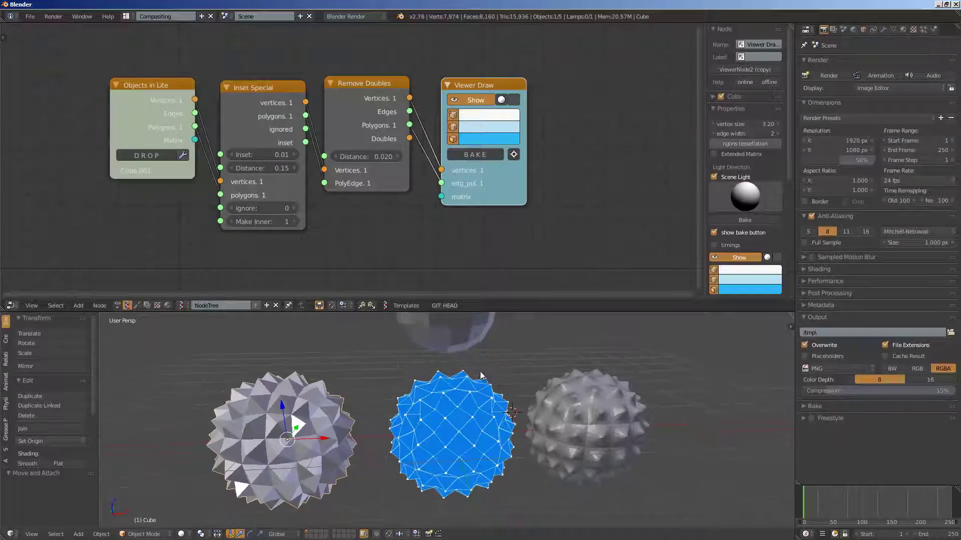
pyautogui.scroll(6, 509, 380)
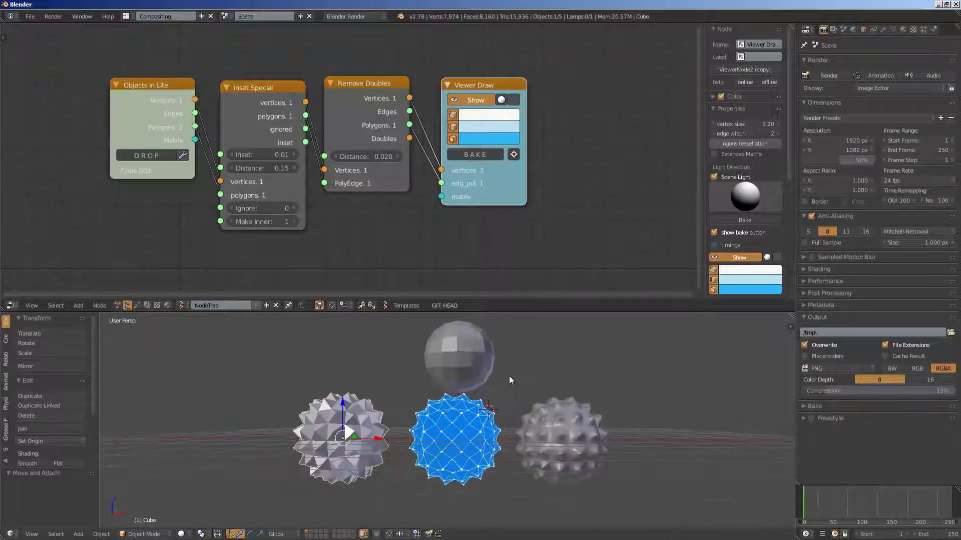